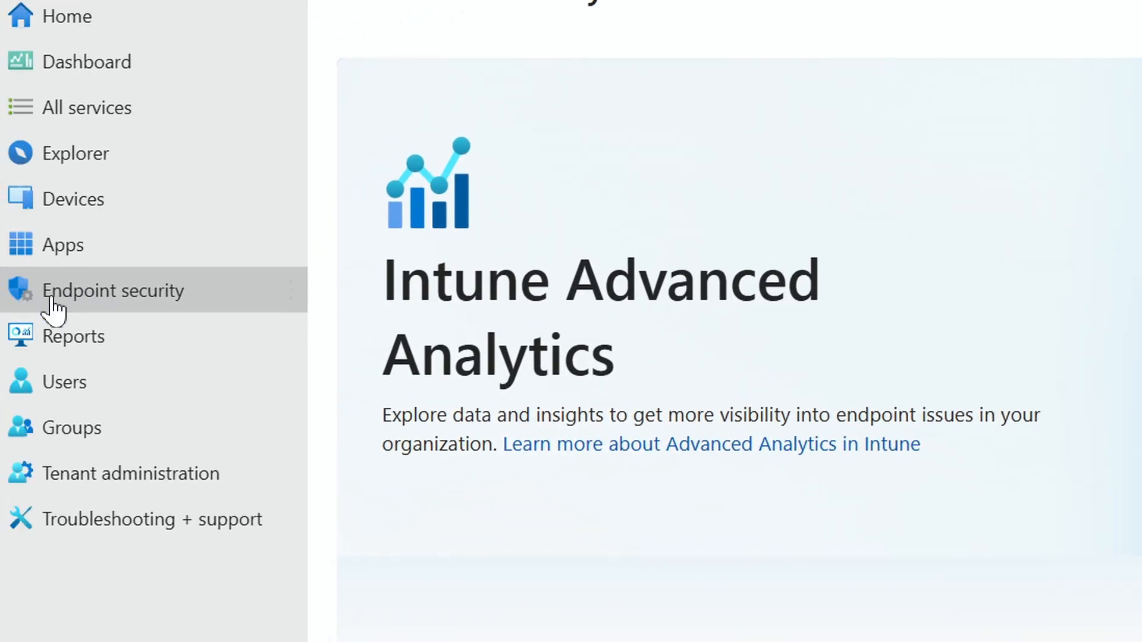
# Go to the attack surface reduction policies under endpoint security.
pyautogui.click(53, 305)
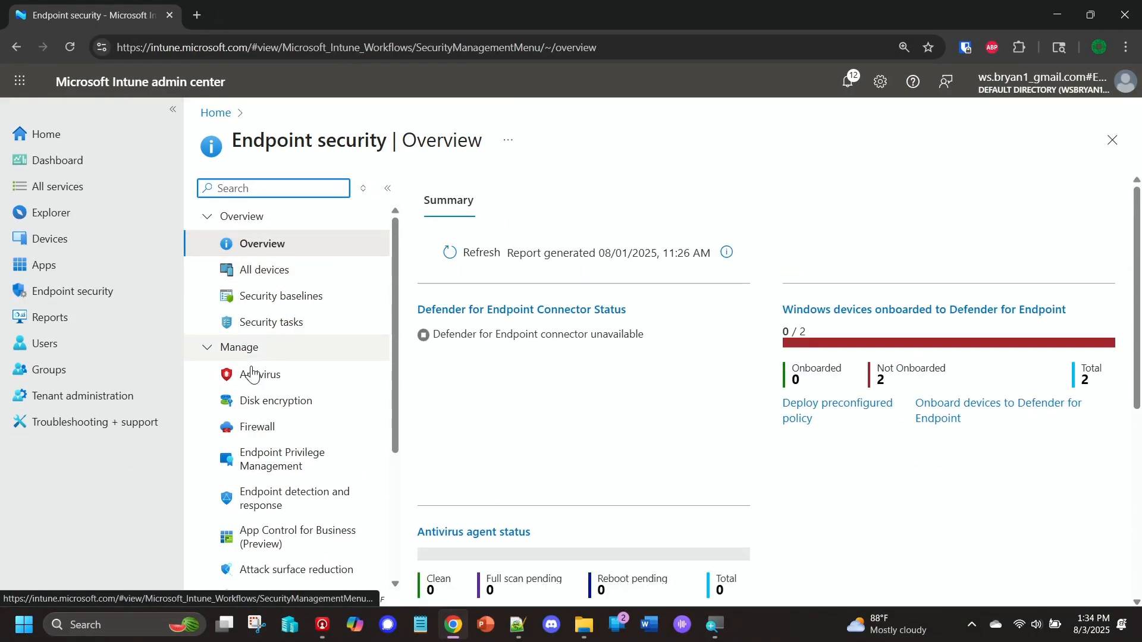
pyautogui.scroll(-2, 291, 503)
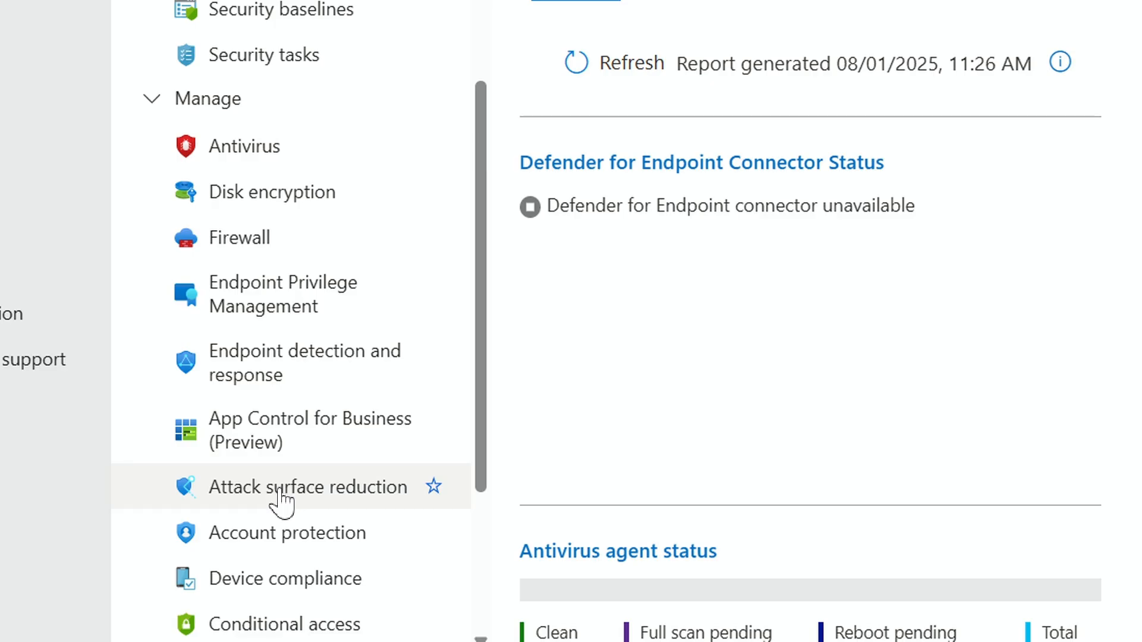
pyautogui.click(280, 494)
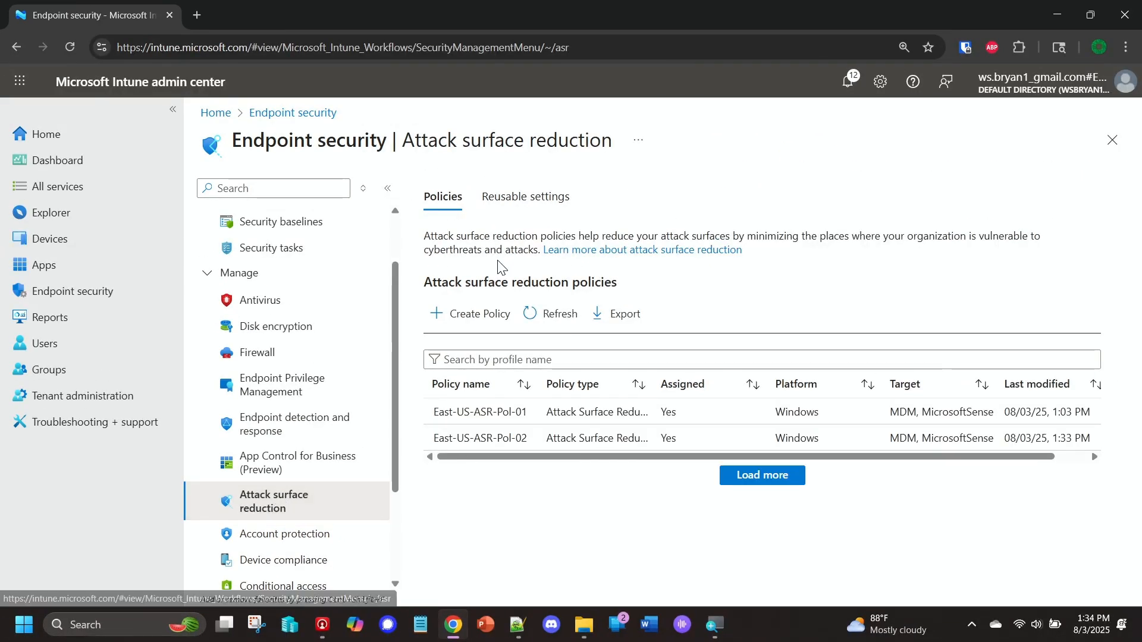
# Begin a new policy for the Windows platform with the Attack Surface Reduction Rules profile.
pyautogui.click(467, 316)
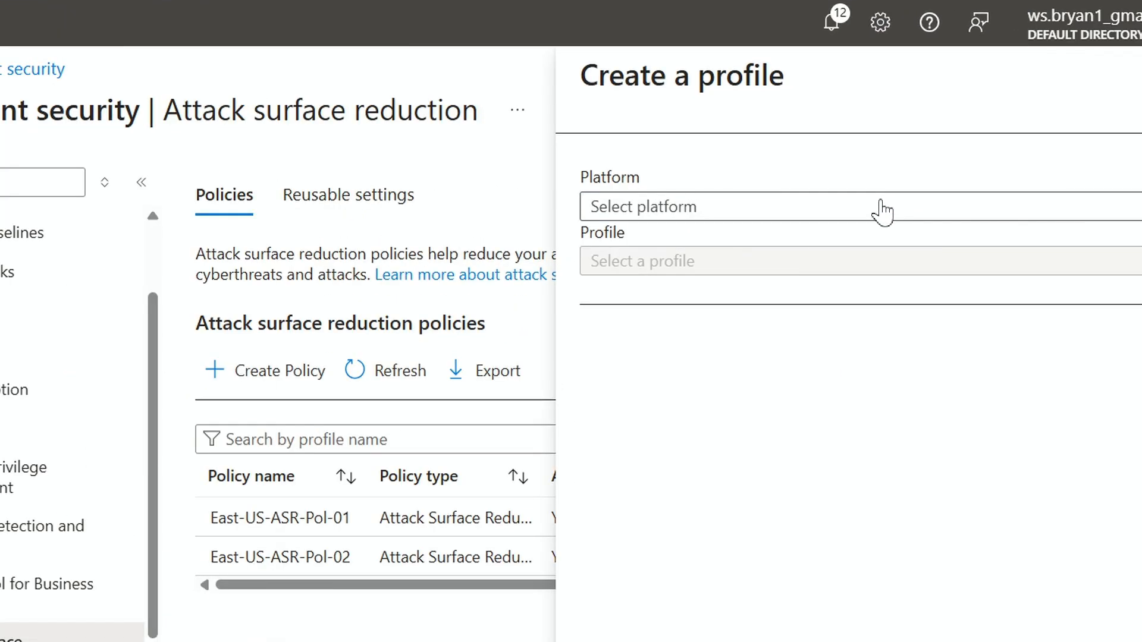
pyautogui.click(865, 205)
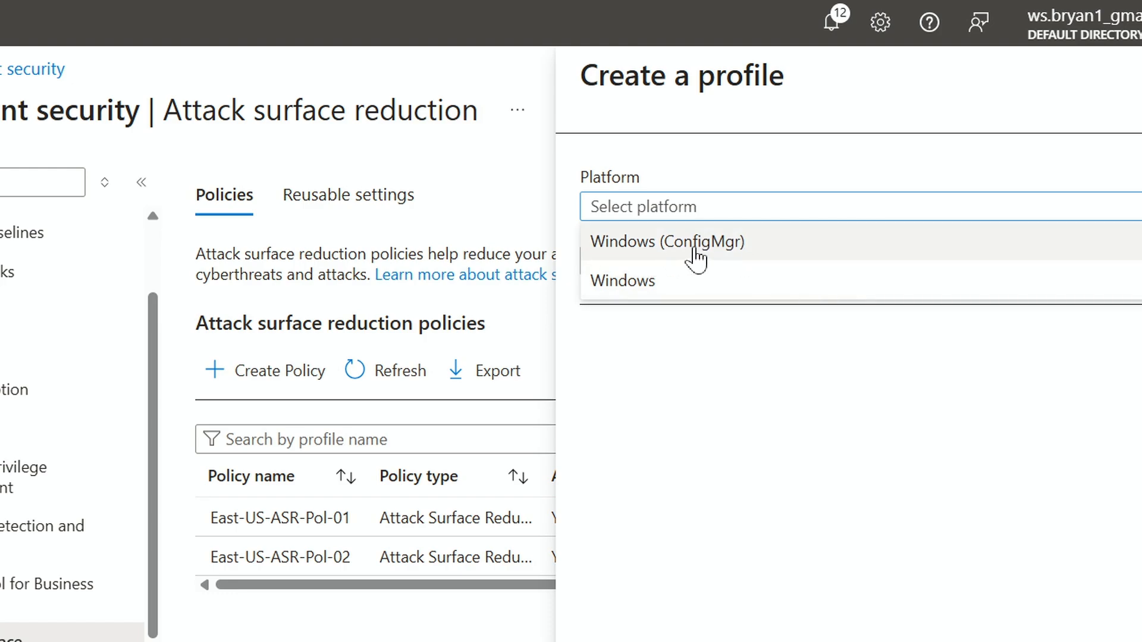
pyautogui.click(623, 290)
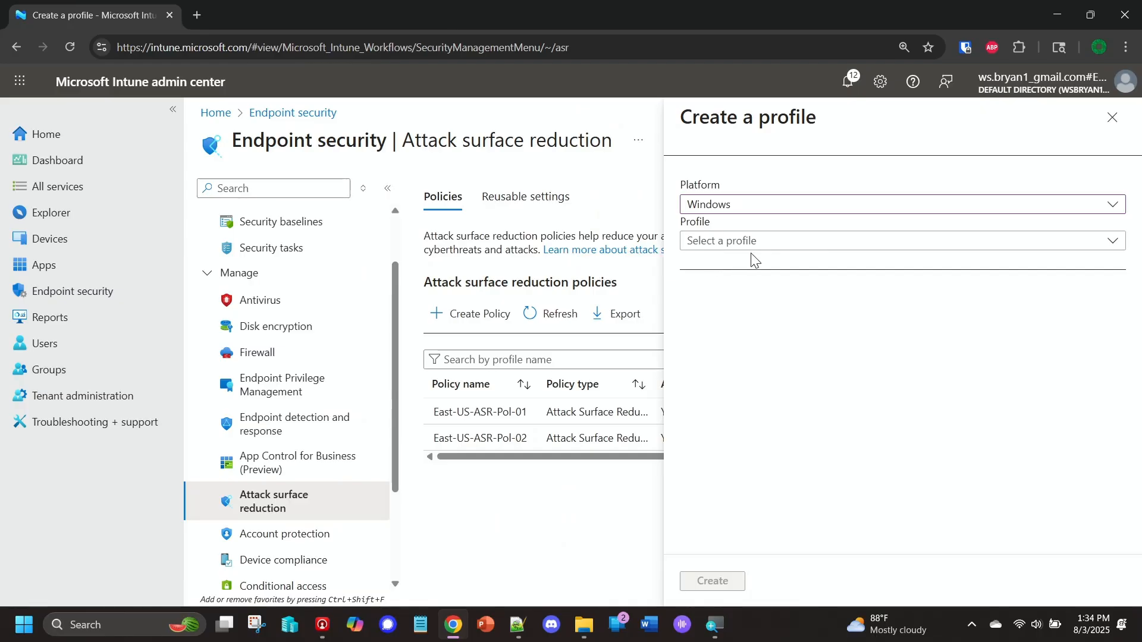
pyautogui.click(799, 240)
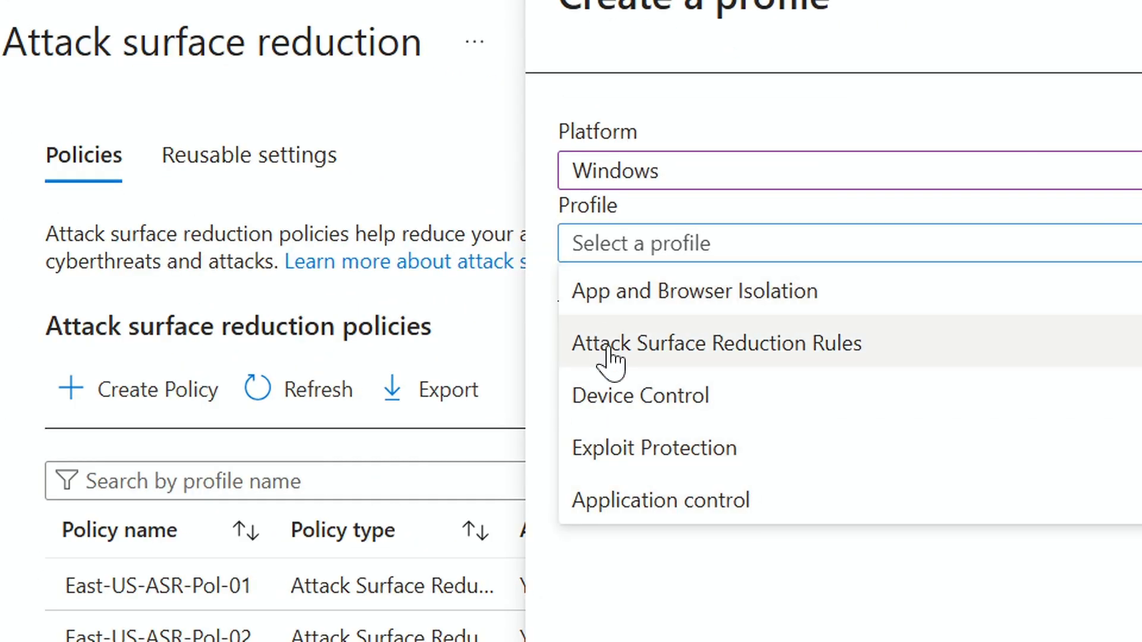
pyautogui.click(745, 348)
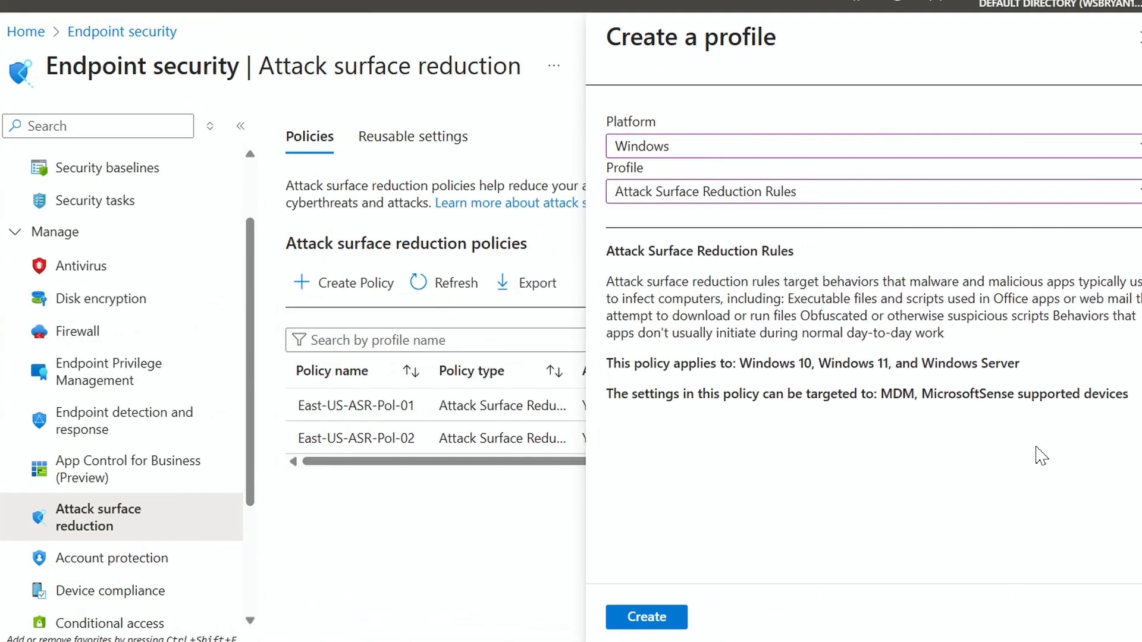
# Preview the App and Browser Isolation, Exploit Protection and Device Control profiles, and return the selection to Attack Surface Reduction Rules.
pyautogui.click(641, 197)
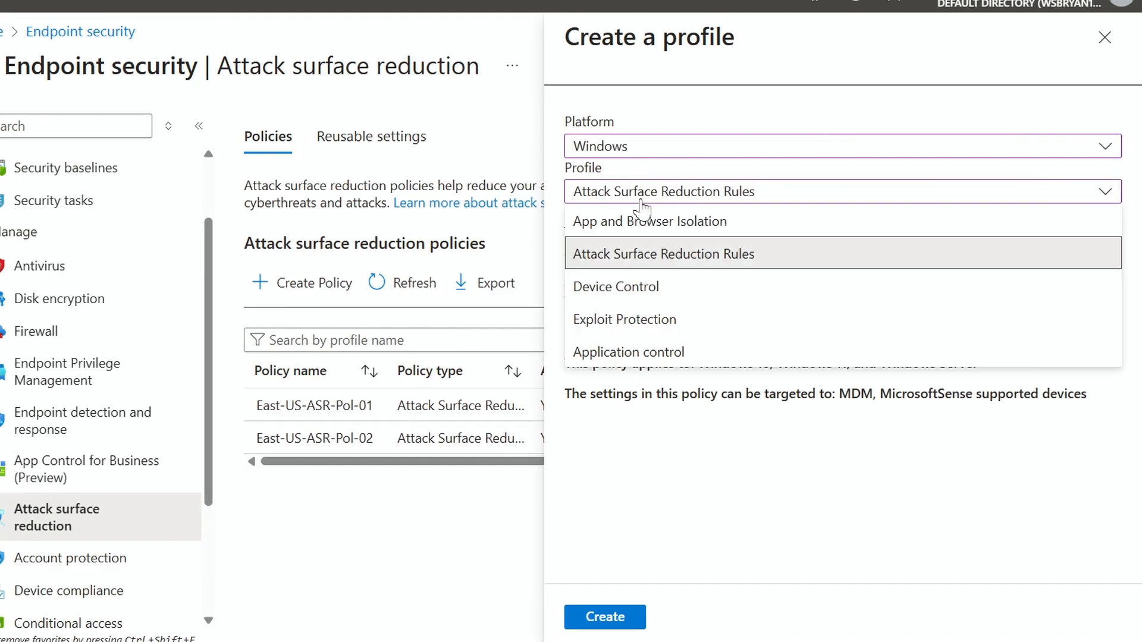
pyautogui.click(613, 226)
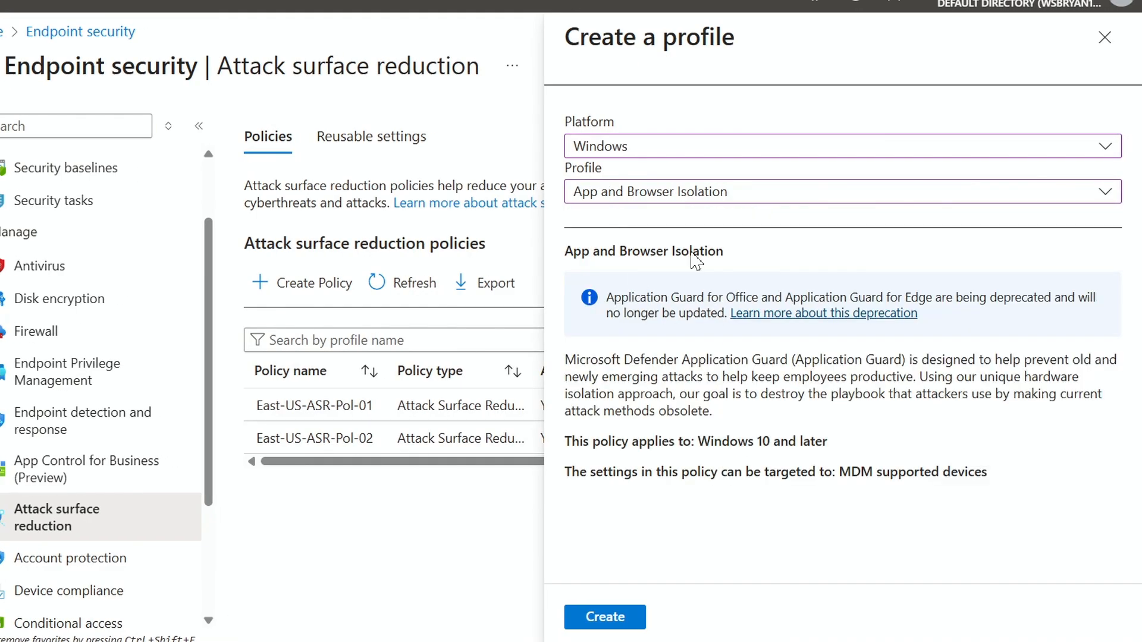
pyautogui.click(684, 199)
pyautogui.click(639, 318)
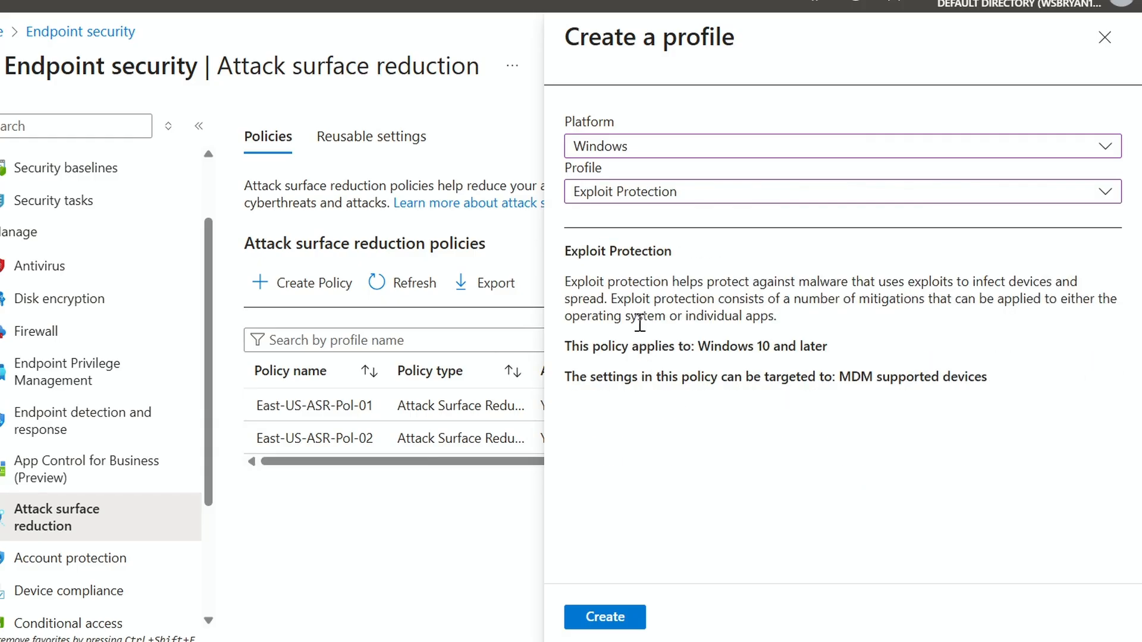
pyautogui.click(636, 205)
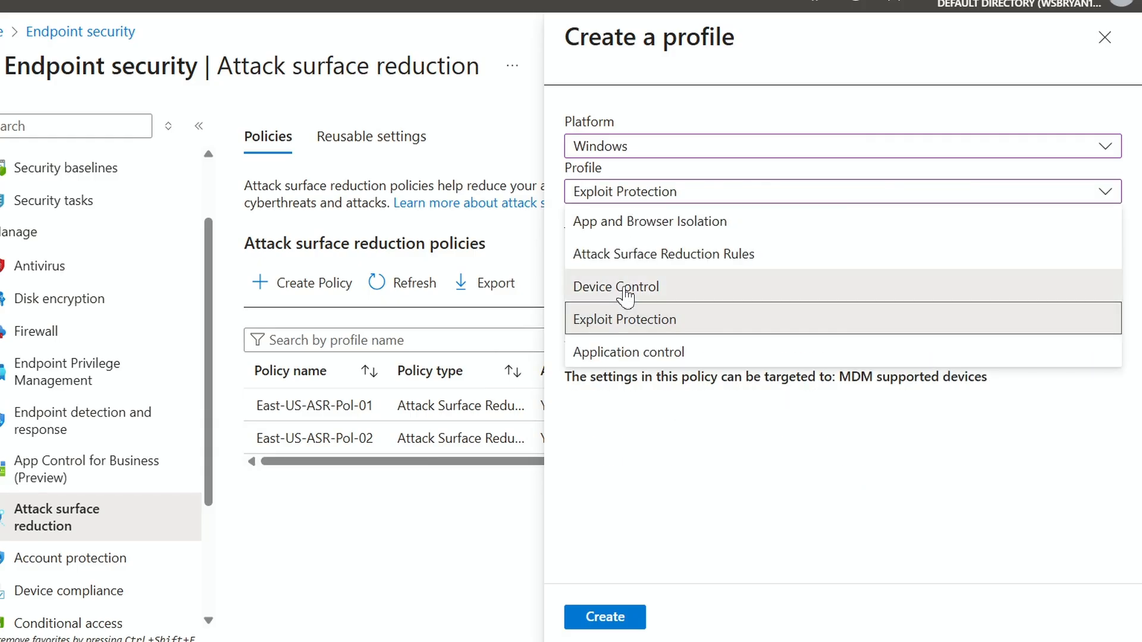
pyautogui.click(627, 292)
pyautogui.click(675, 200)
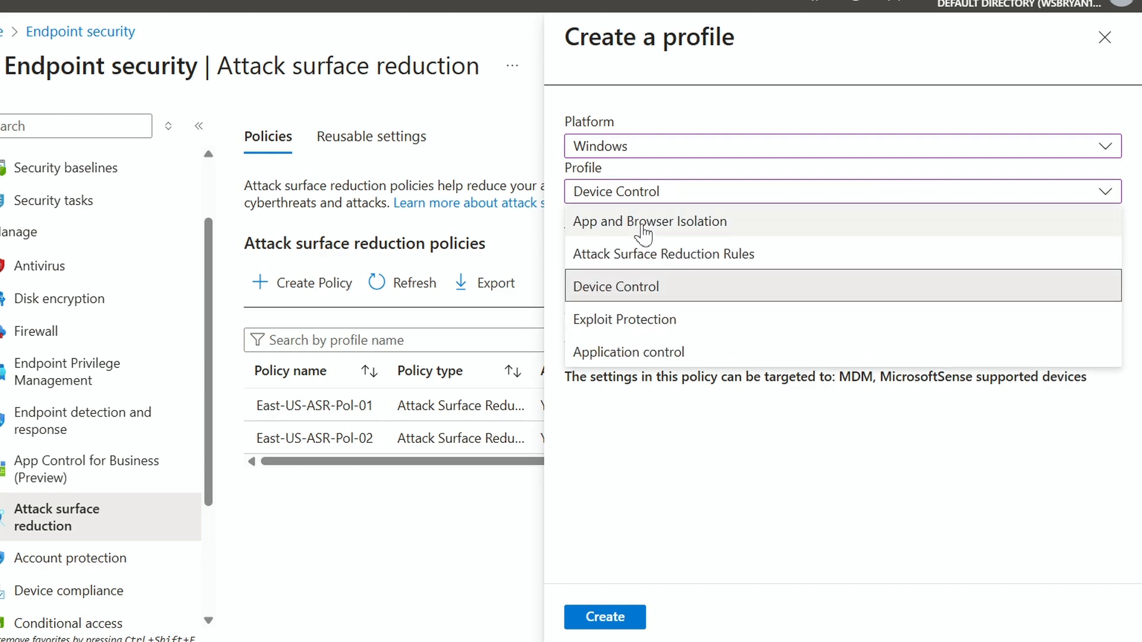
pyautogui.click(661, 254)
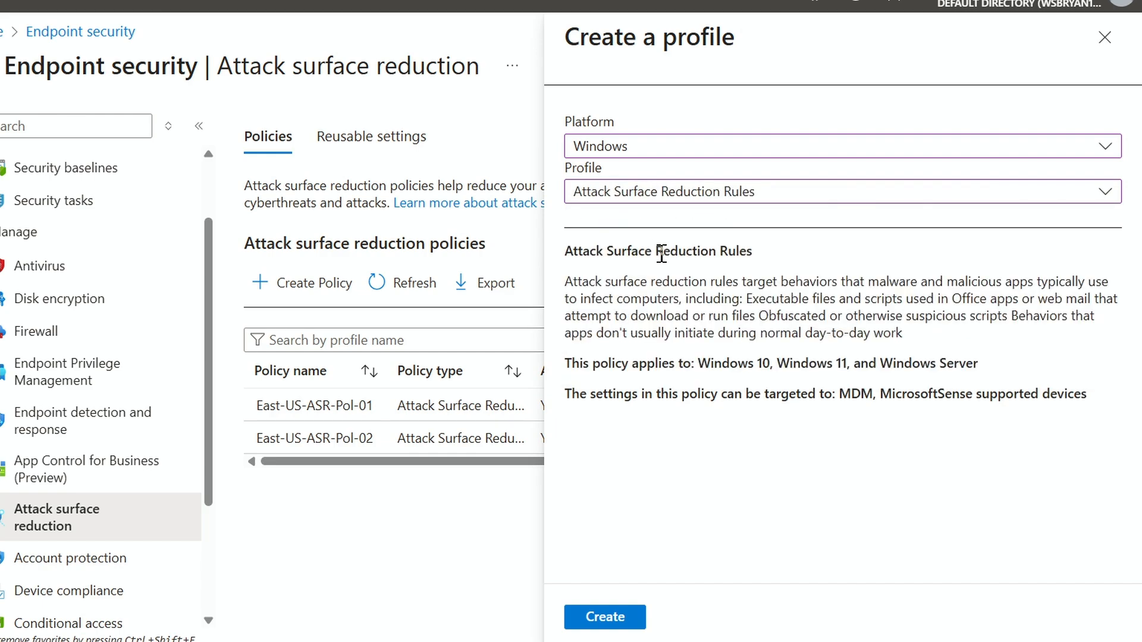
# Create the profile, name the policy West-USASR-Policy-01, and continue to its configuration settings.
pyautogui.click(641, 624)
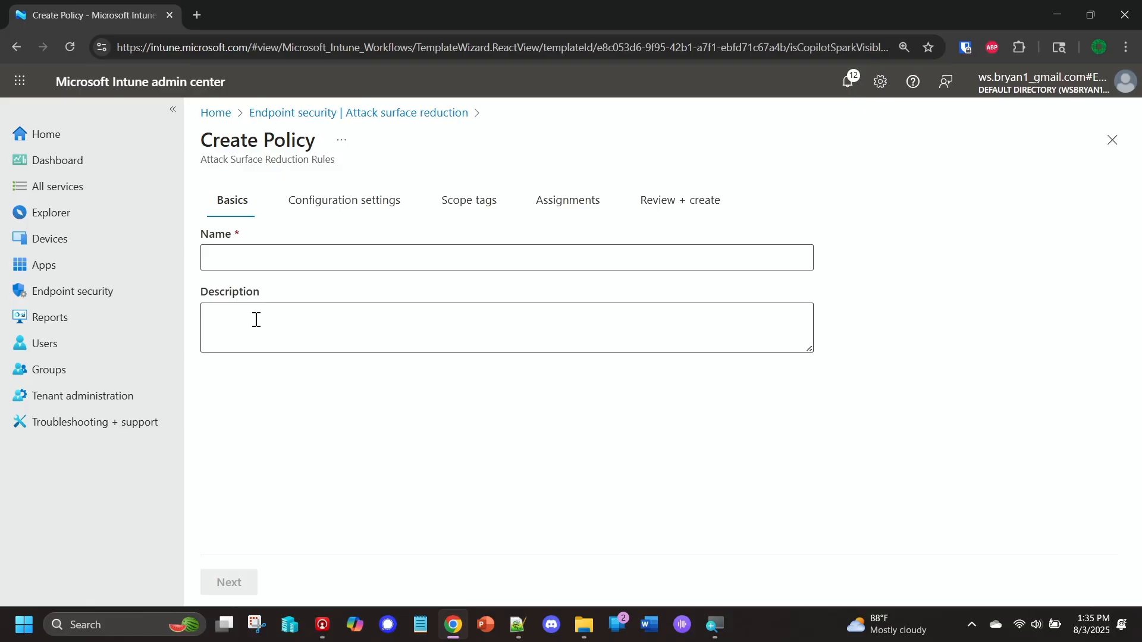
pyautogui.click(232, 262)
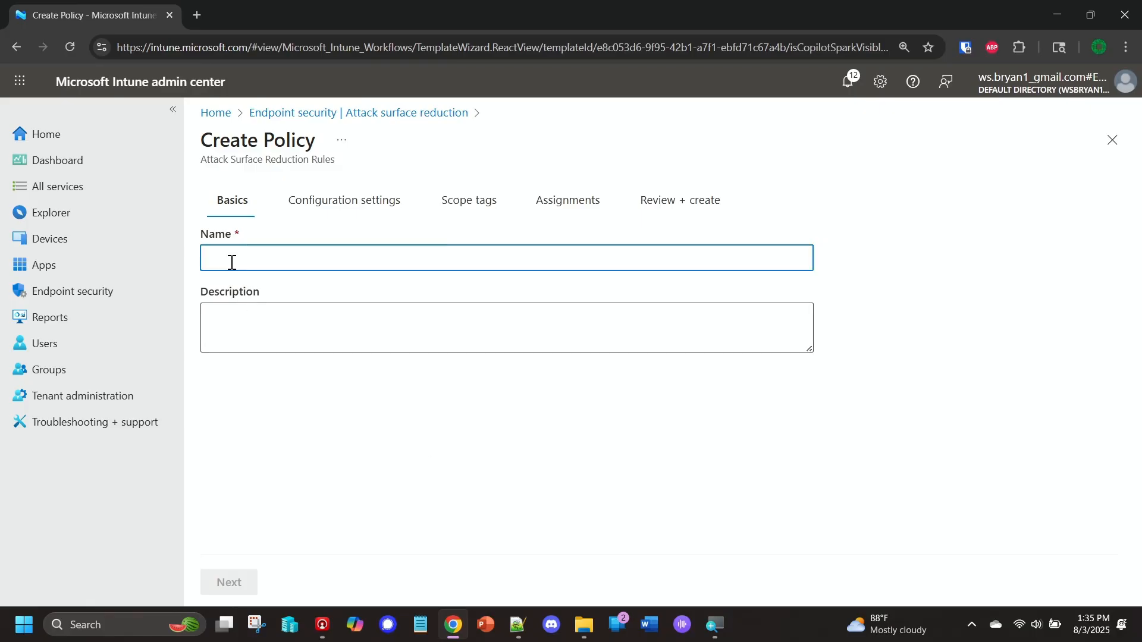
pyautogui.write('West-USAS')
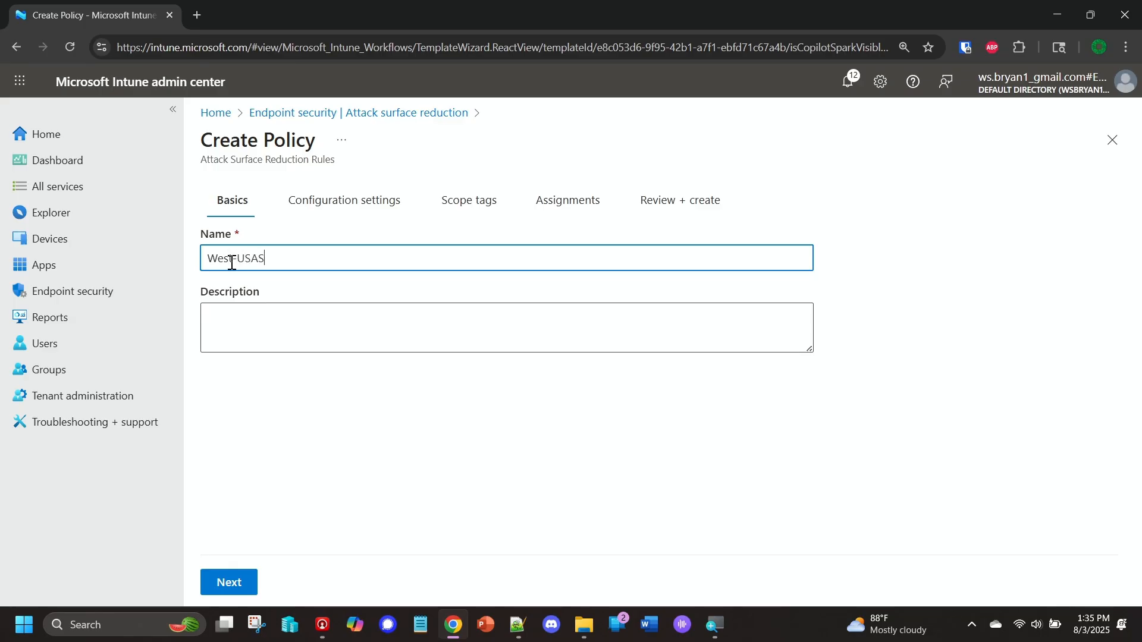
pyautogui.write('R-Policy-01')
pyautogui.click(217, 583)
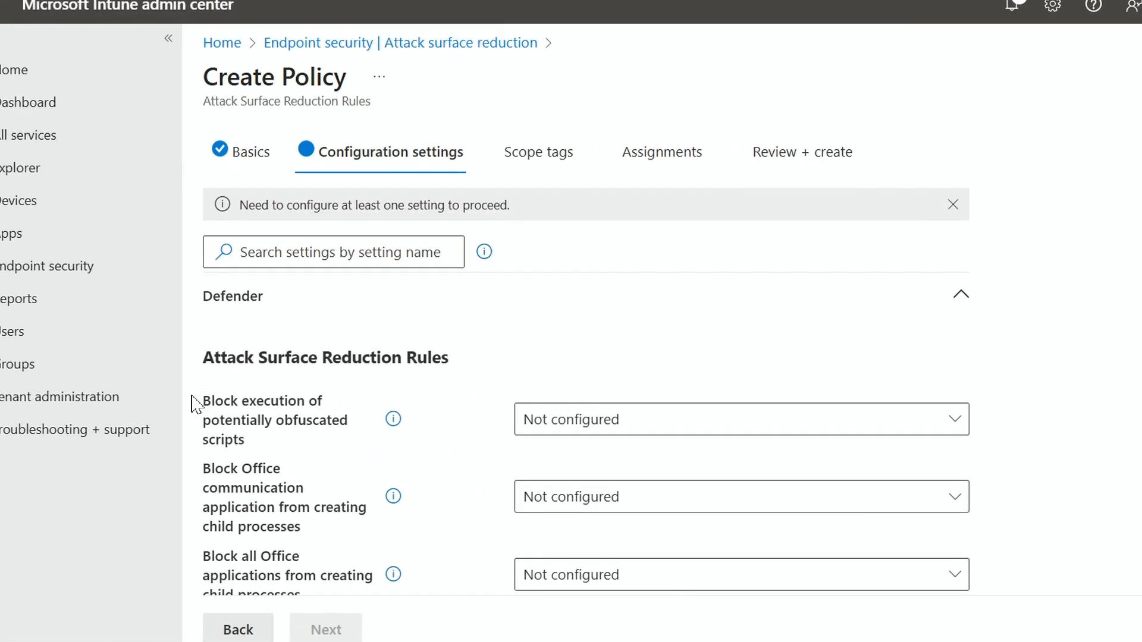
# View the explanation of the rule that blocks execution of potentially obfuscated scripts.
pyautogui.scroll(-3, 342, 386)
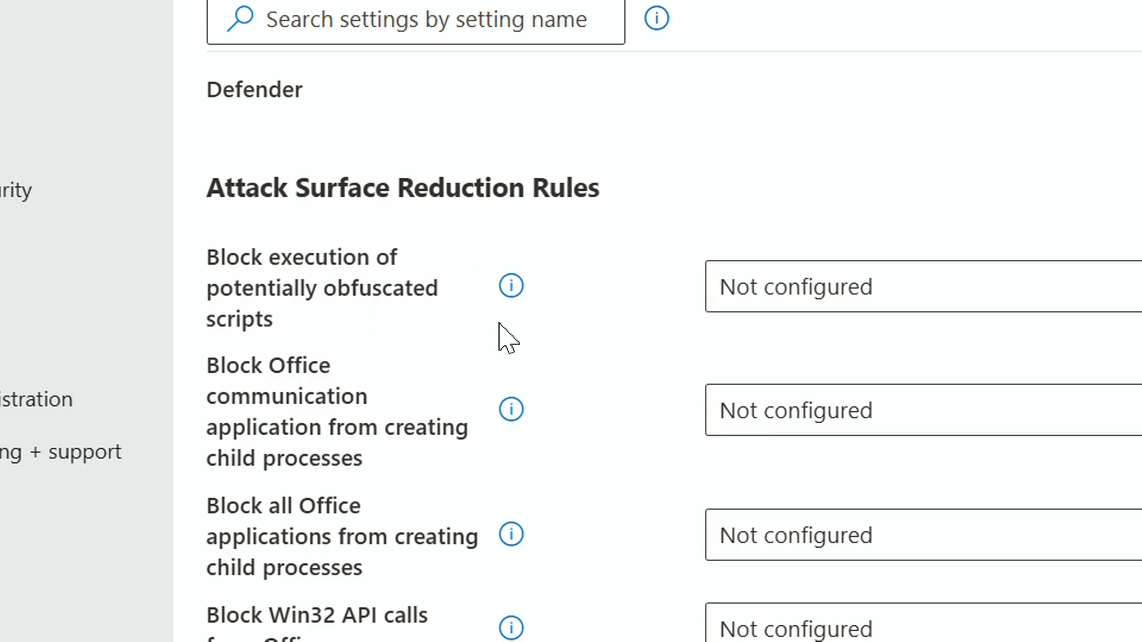
pyautogui.click(513, 287)
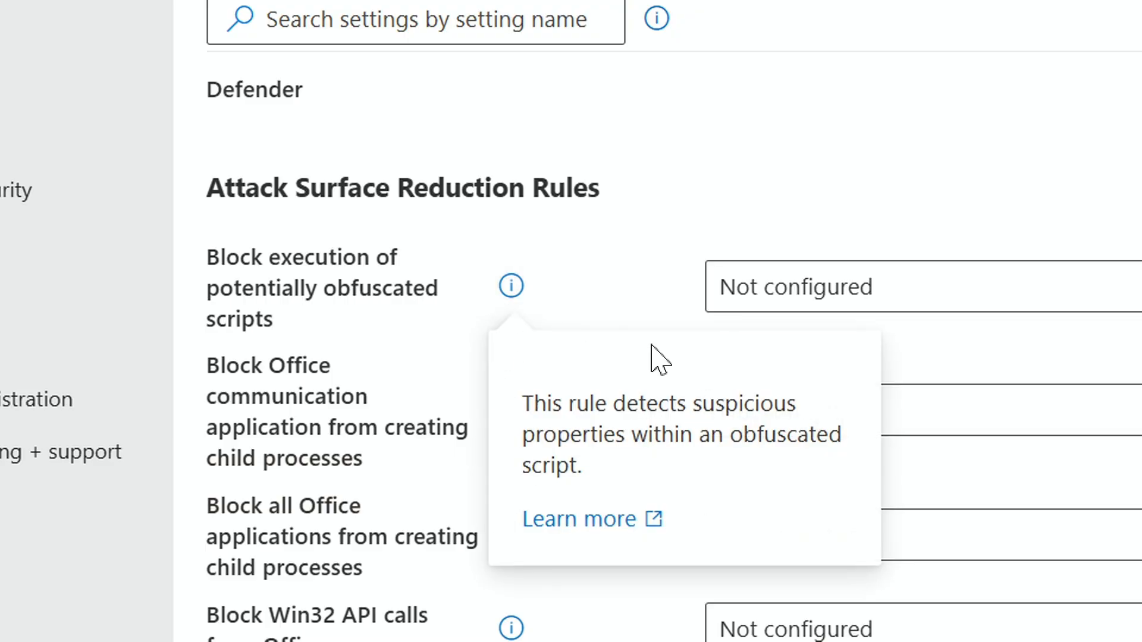
pyautogui.rightClick(592, 531)
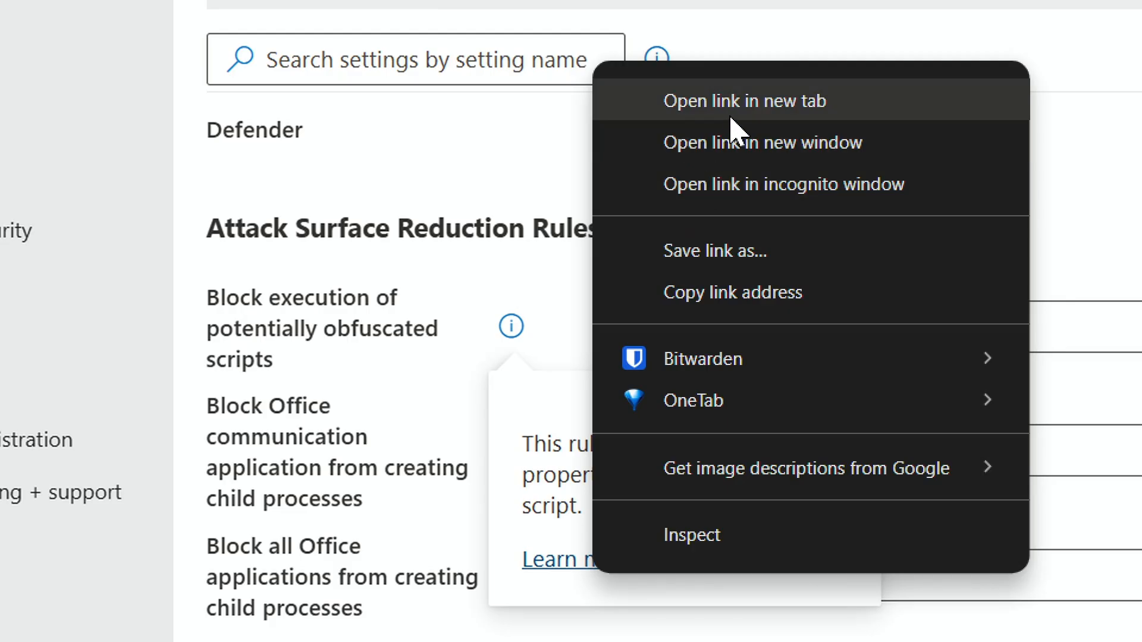
pyautogui.doubleClick(298, 128)
pyautogui.scroll(-5, 375, 417)
pyautogui.scroll(2, 888, 171)
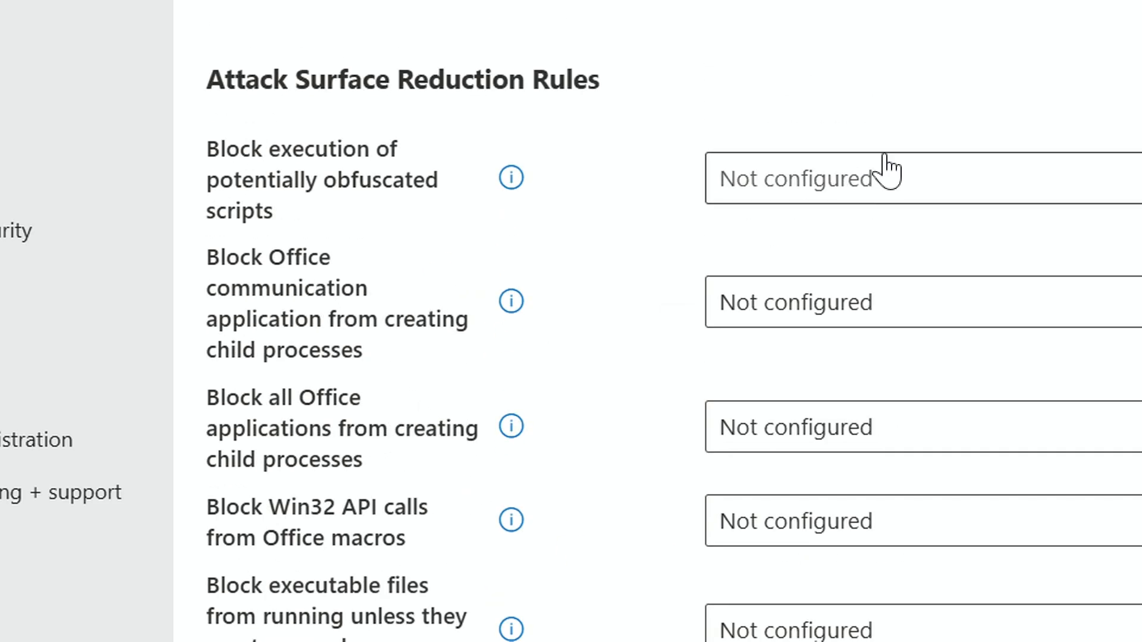
# Set the rule for execution of potentially obfuscated scripts to Block and finish the configuration settings, leaving the exclusions empty.
pyautogui.click(843, 176)
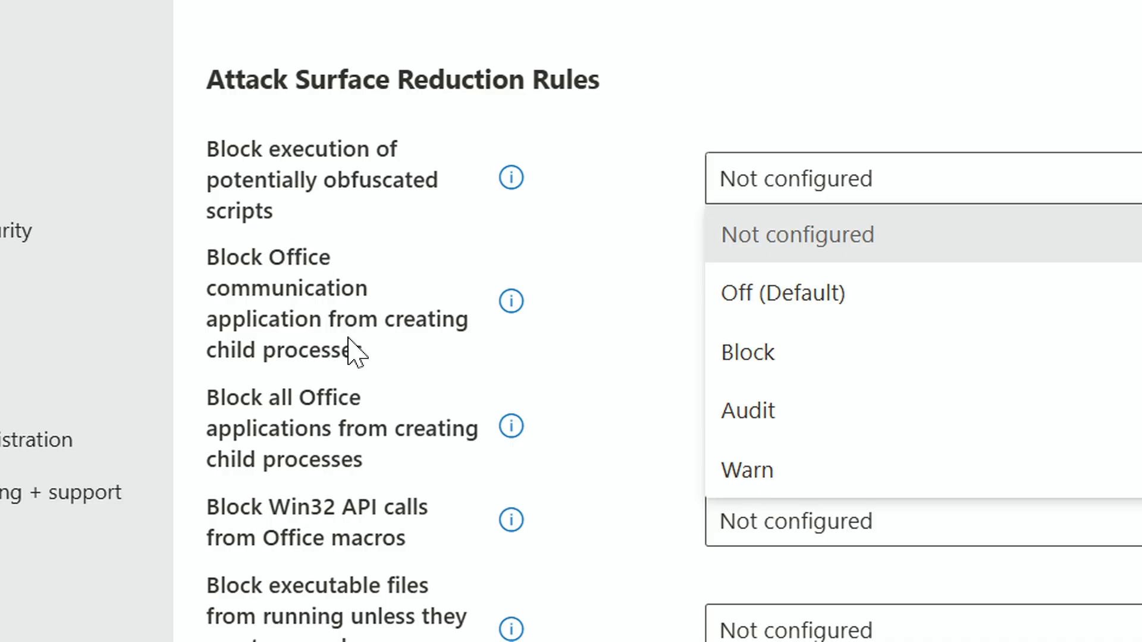
pyautogui.click(740, 353)
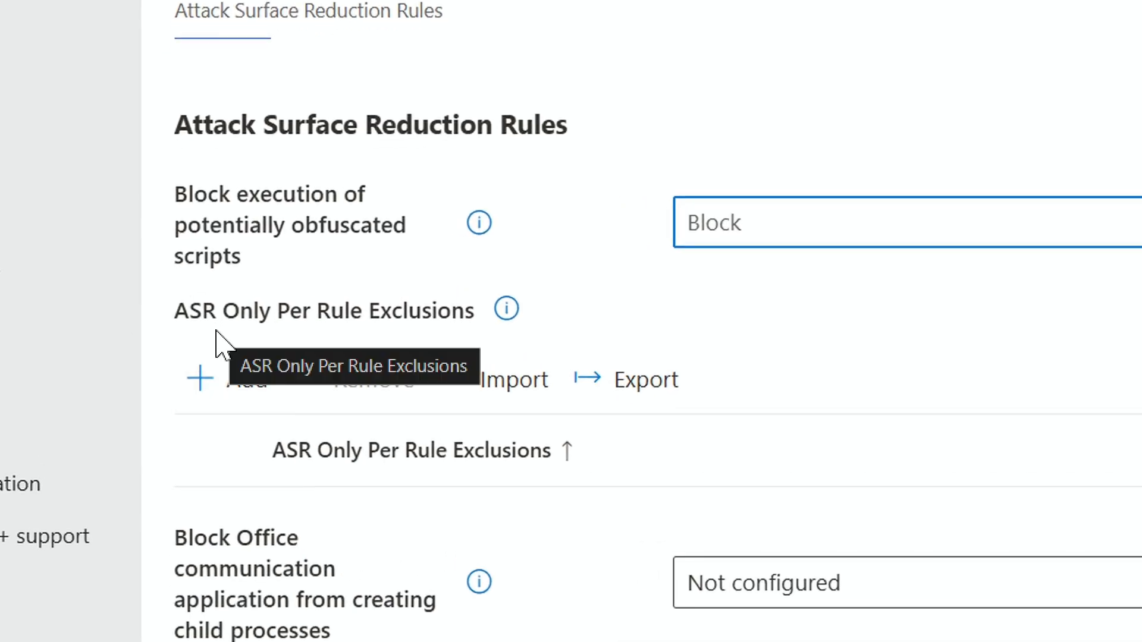
pyautogui.scroll(-15, 220, 357)
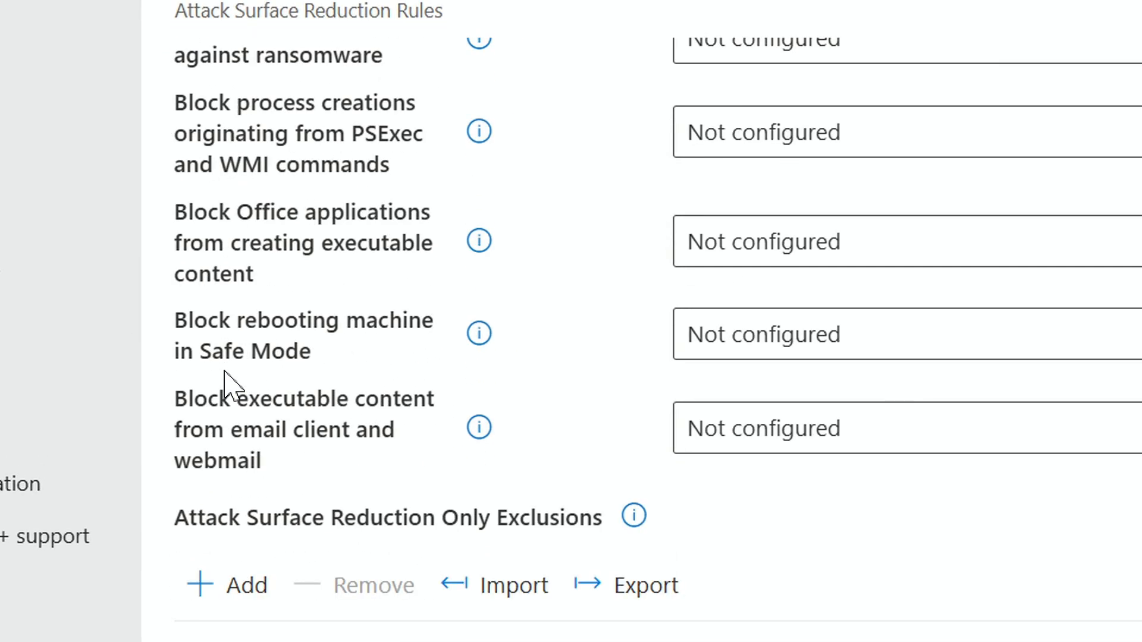
pyautogui.scroll(-7, 225, 387)
pyautogui.scroll(5, 225, 385)
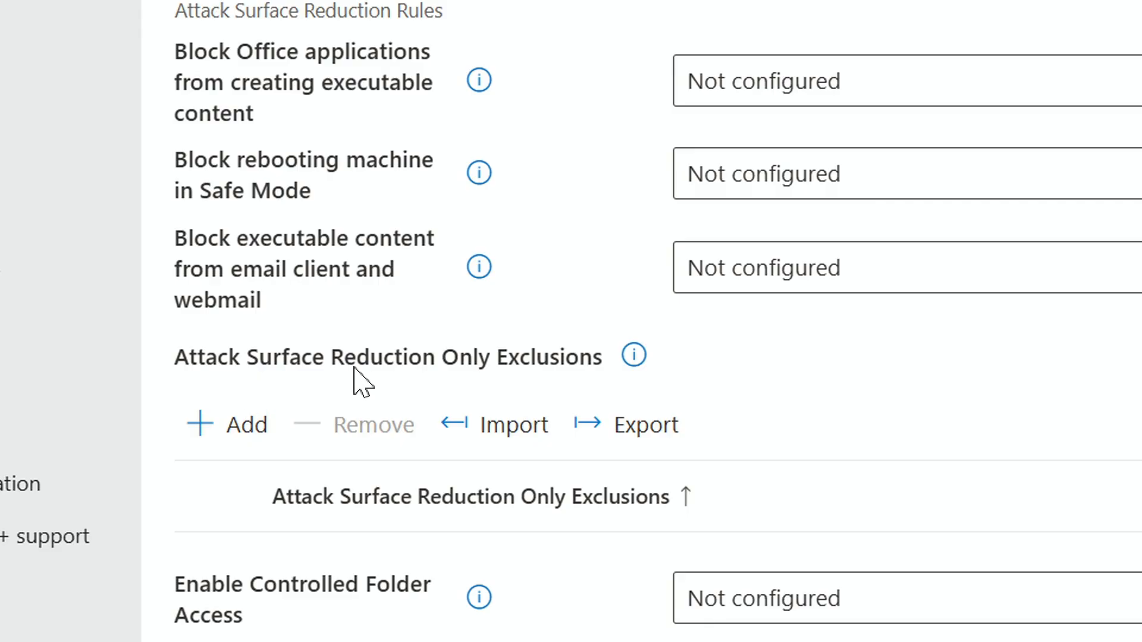
pyautogui.scroll(-3, 238, 464)
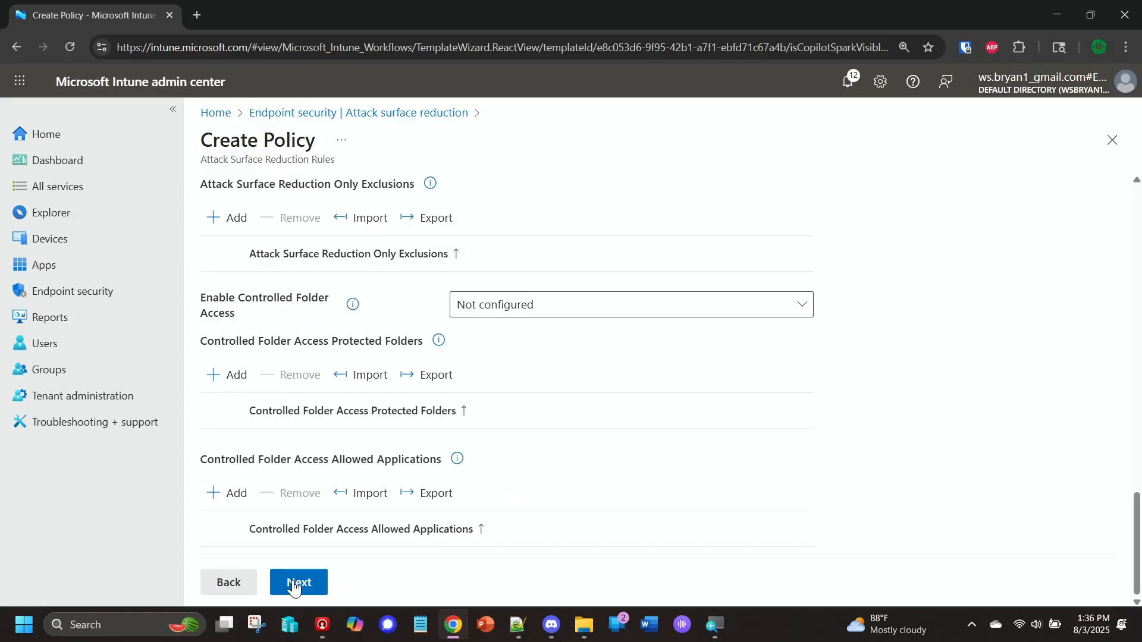
pyautogui.click(294, 585)
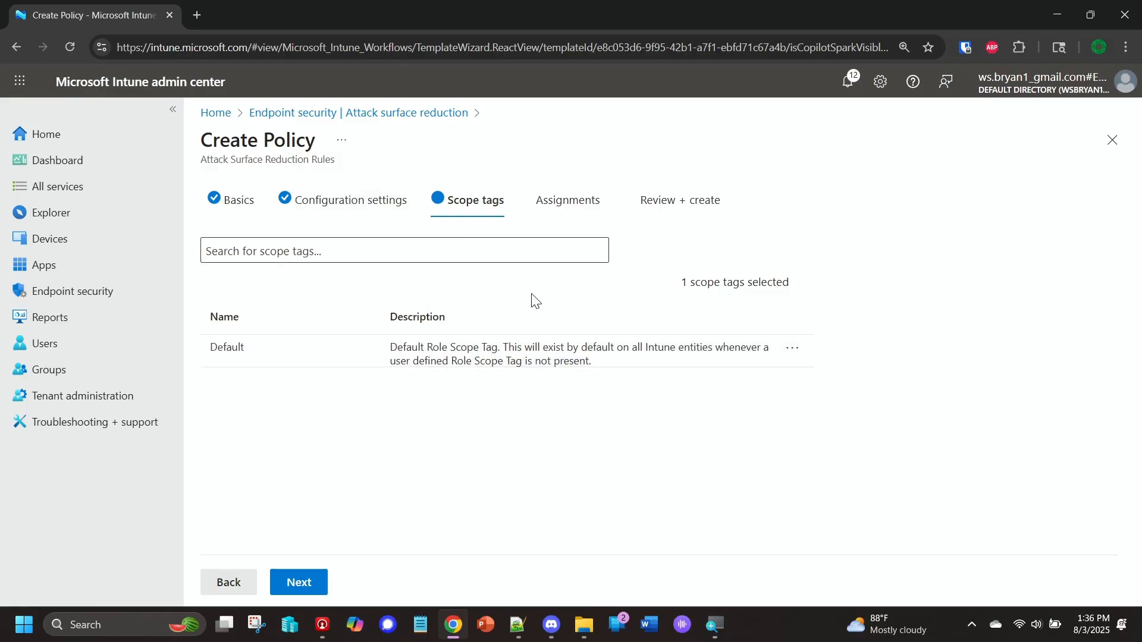
# Keep the Default scope tag and assign the policy to the Windows Devices group with target type Include.
pyautogui.click(301, 583)
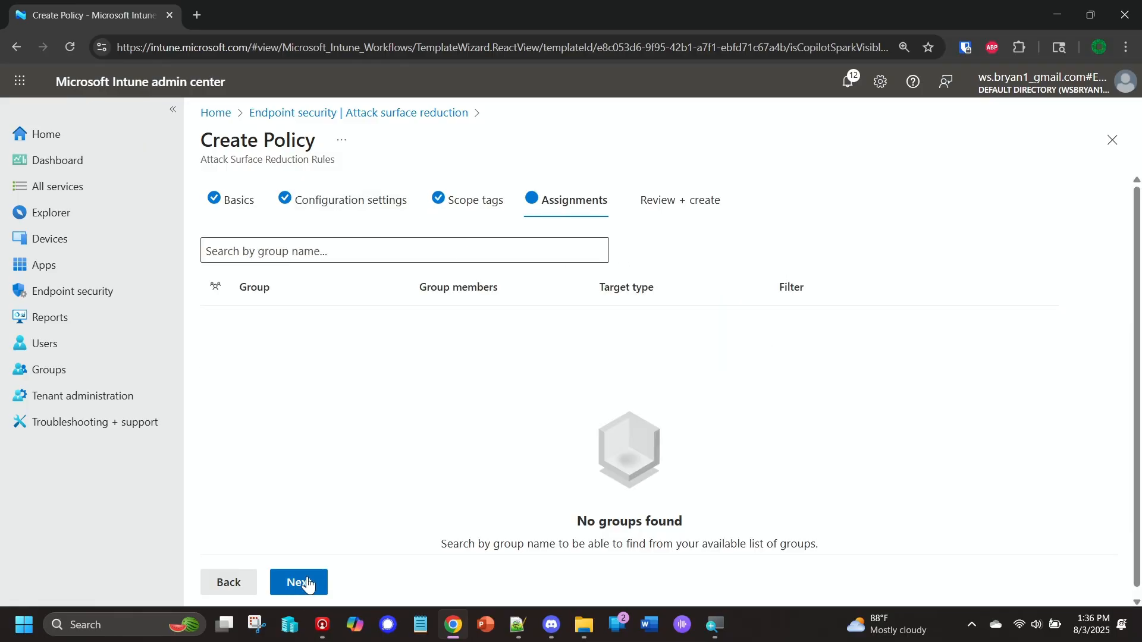
pyautogui.click(345, 251)
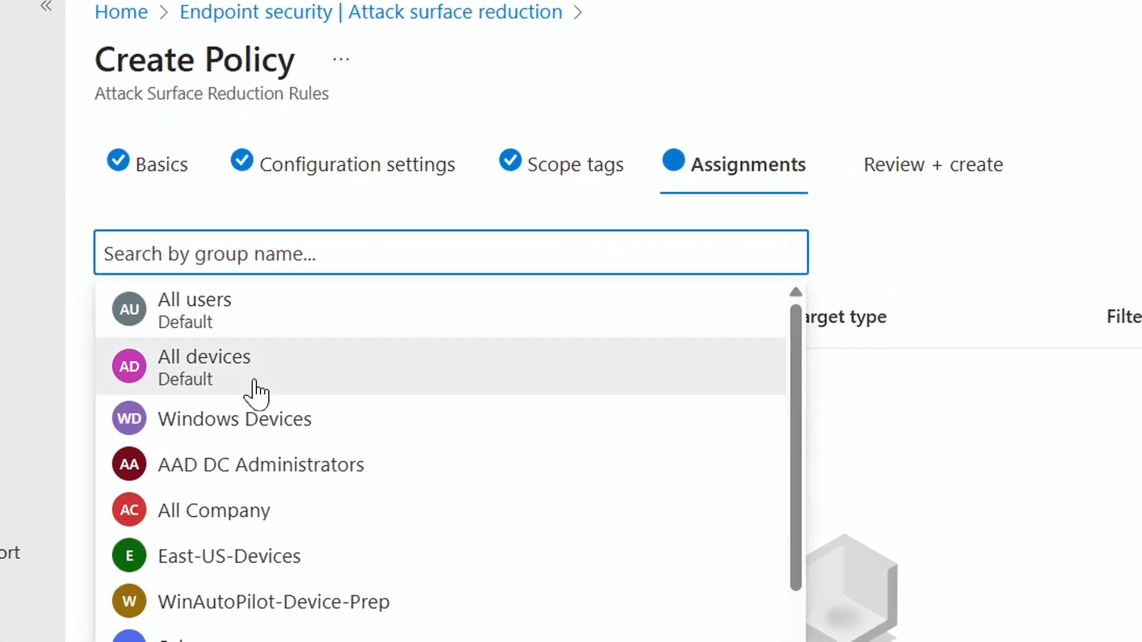
pyautogui.click(265, 398)
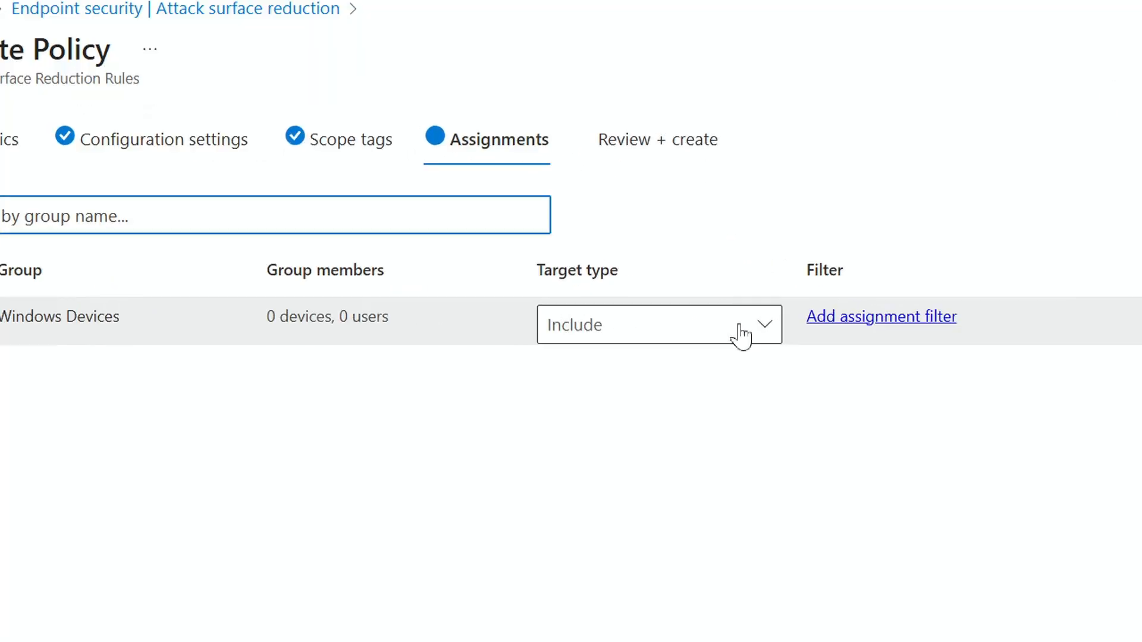
pyautogui.click(740, 336)
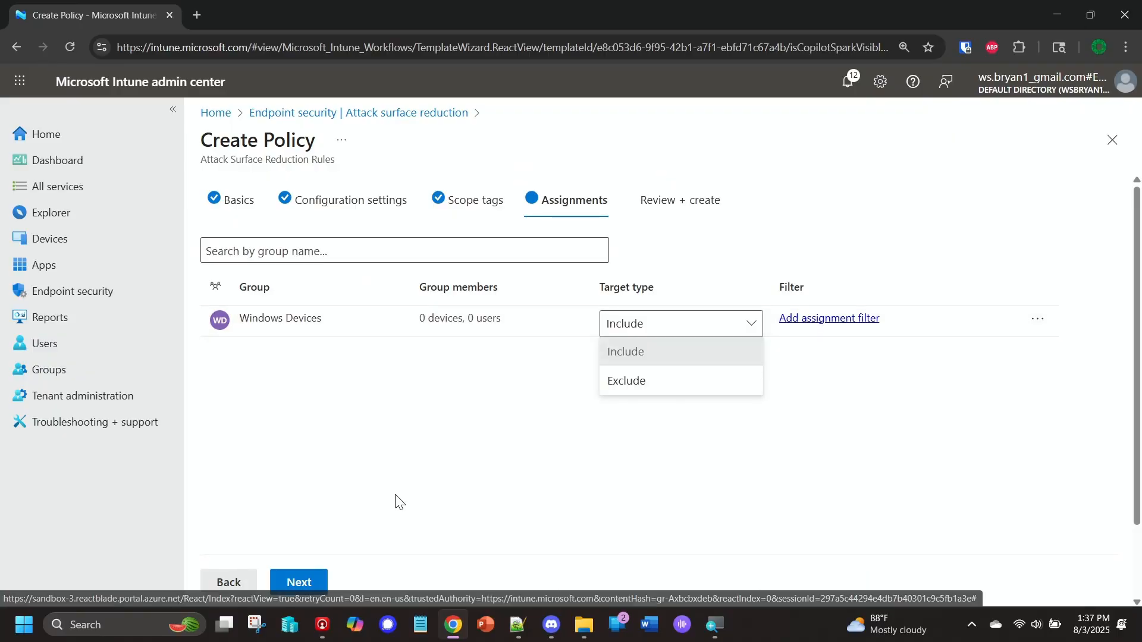
pyautogui.click(304, 584)
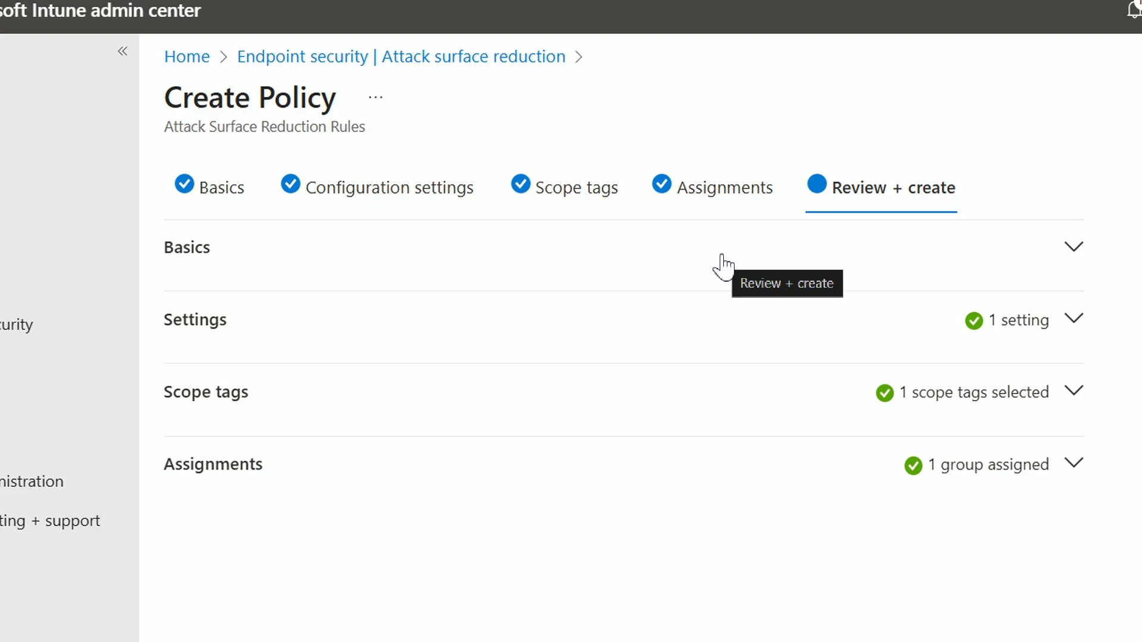
# Review the policy's basics, settings and scope tags in the final summary.
pyautogui.click(1073, 247)
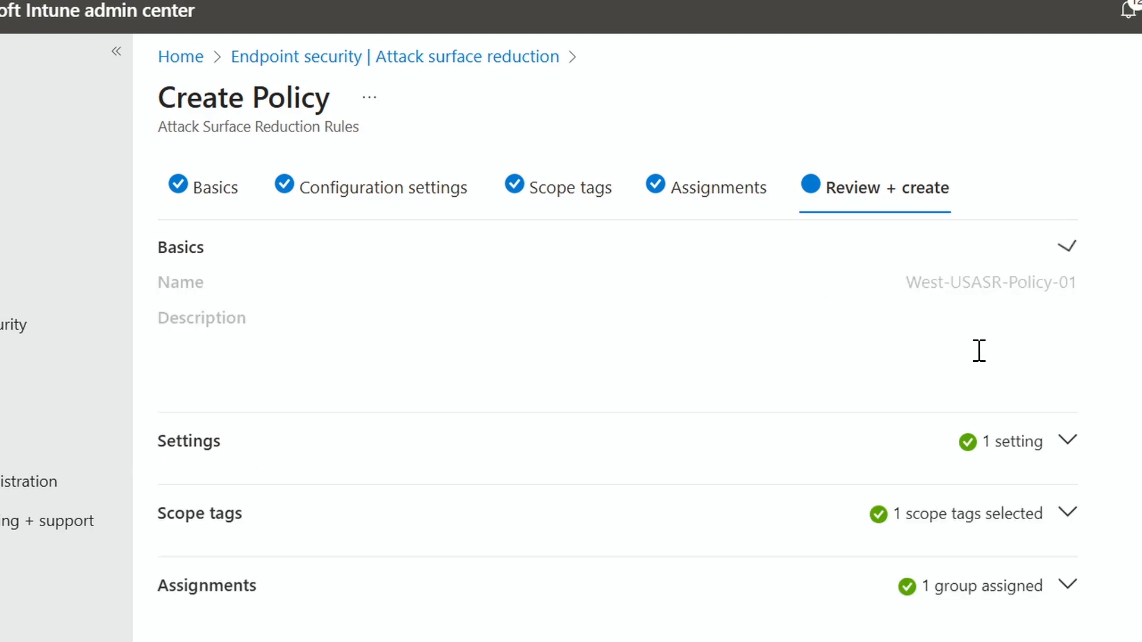
pyautogui.click(1062, 445)
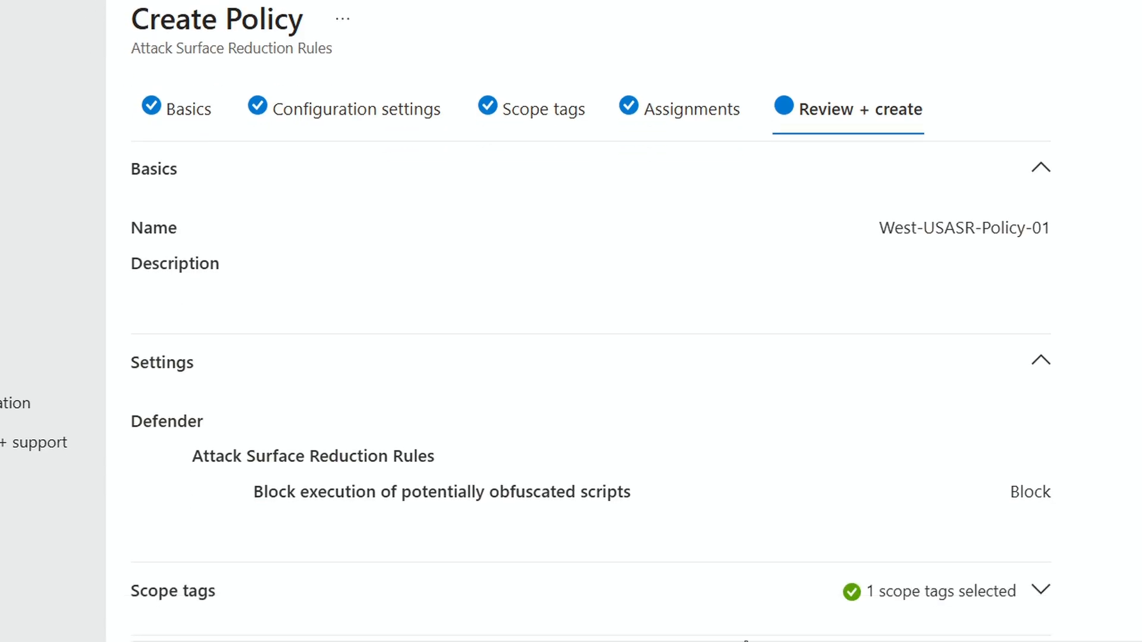
pyautogui.click(1042, 541)
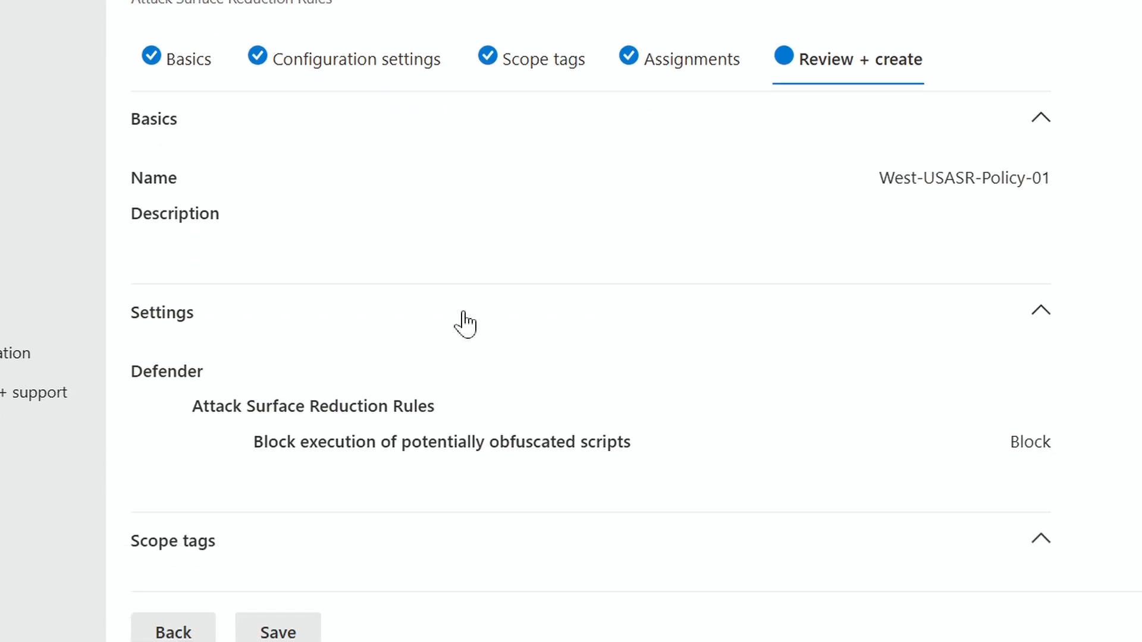
# Save the reviewed policy and open West-USASR-Policy-01 from the attack surface reduction policies list.
pyautogui.scroll(-2, 463, 321)
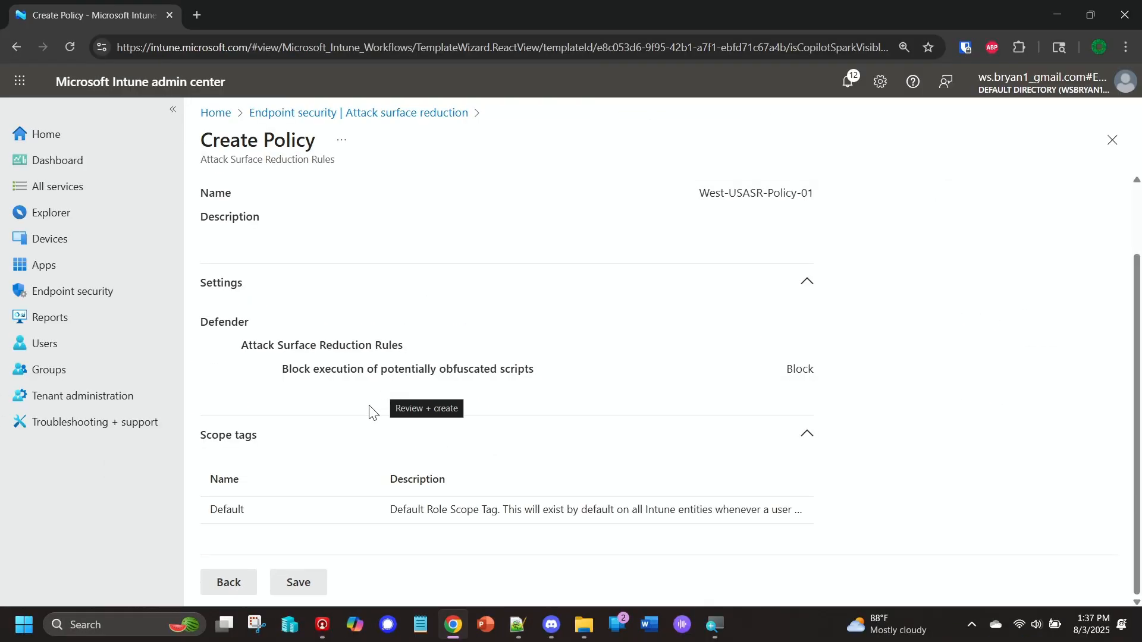
pyautogui.click(303, 588)
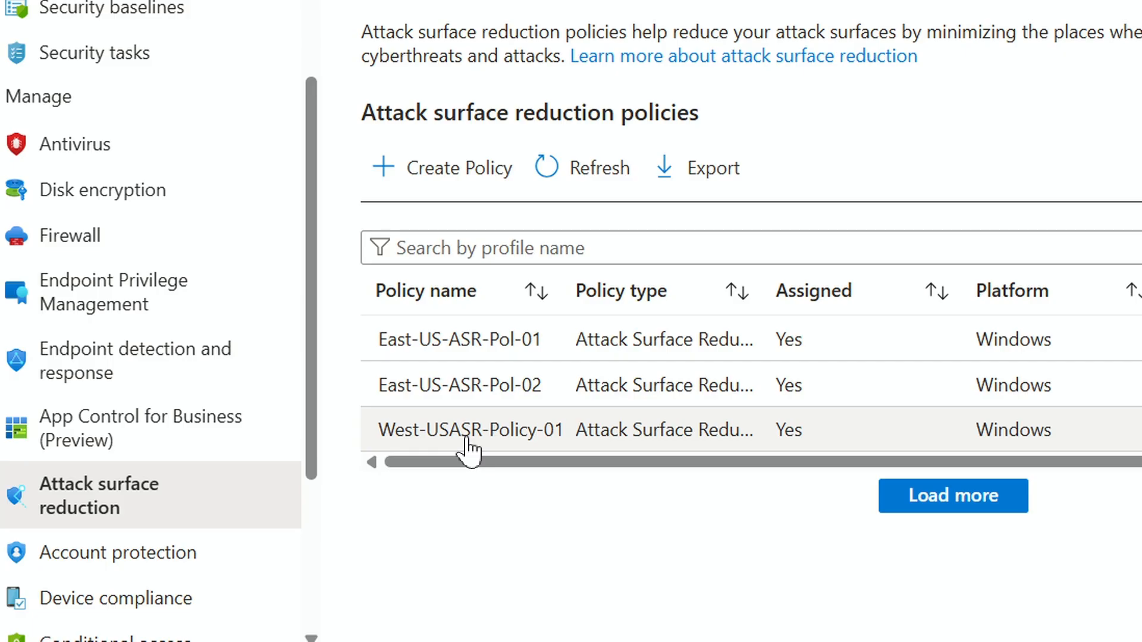
pyautogui.click(470, 443)
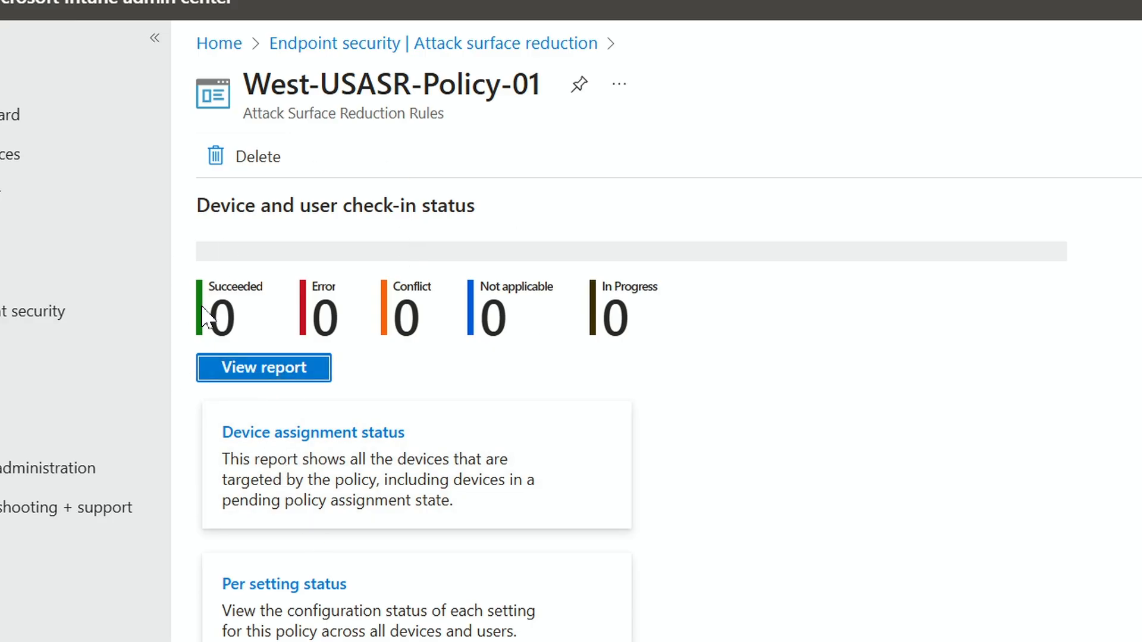
# View the policy's check-in status and its per-setting status report, and return to the policy overview.
pyautogui.scroll(-1, 319, 629)
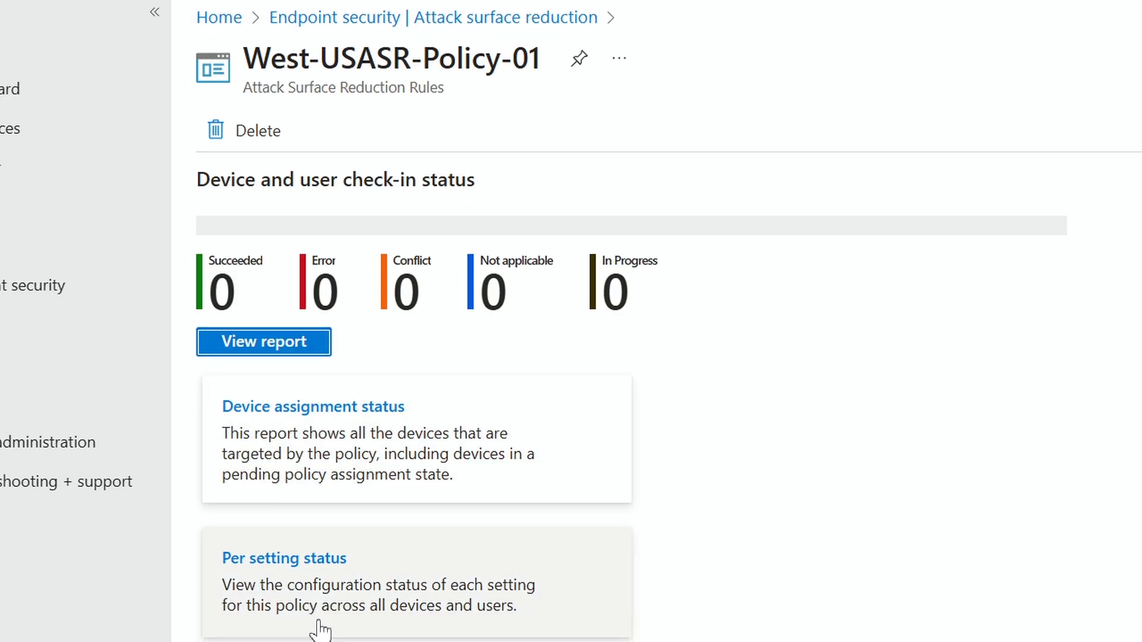
pyautogui.scroll(-2, 364, 427)
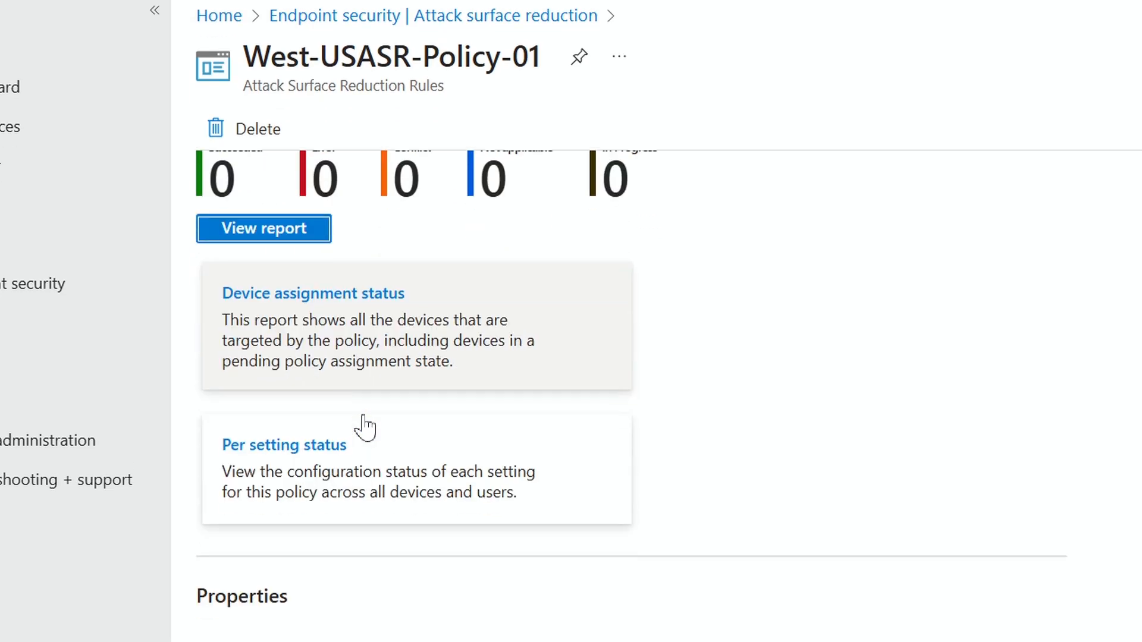
pyautogui.click(260, 461)
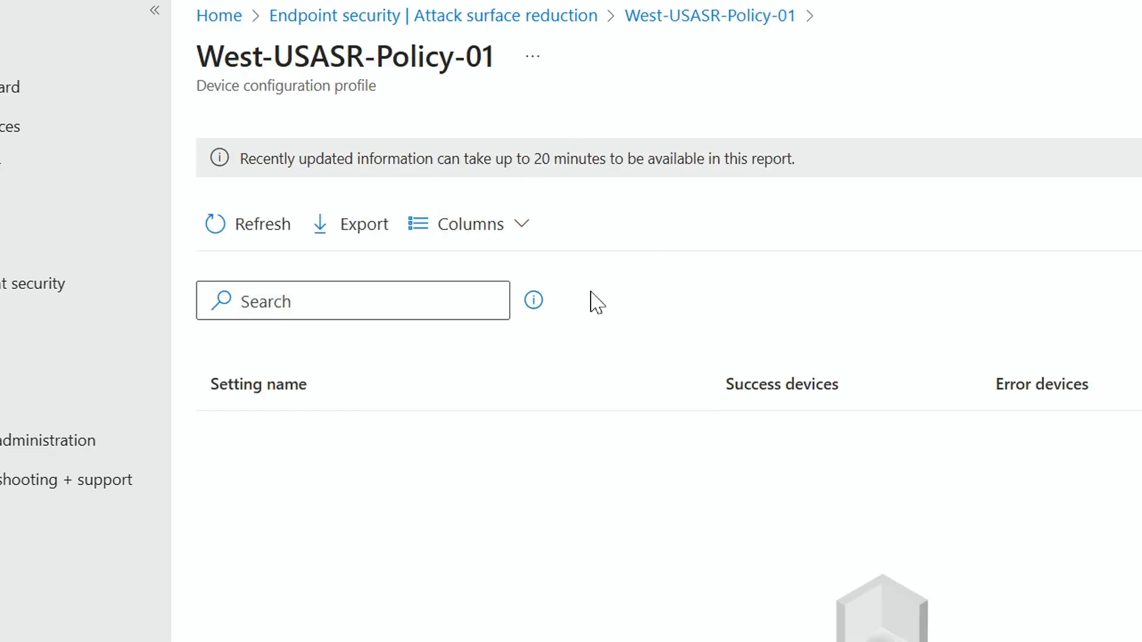
pyautogui.click(650, 18)
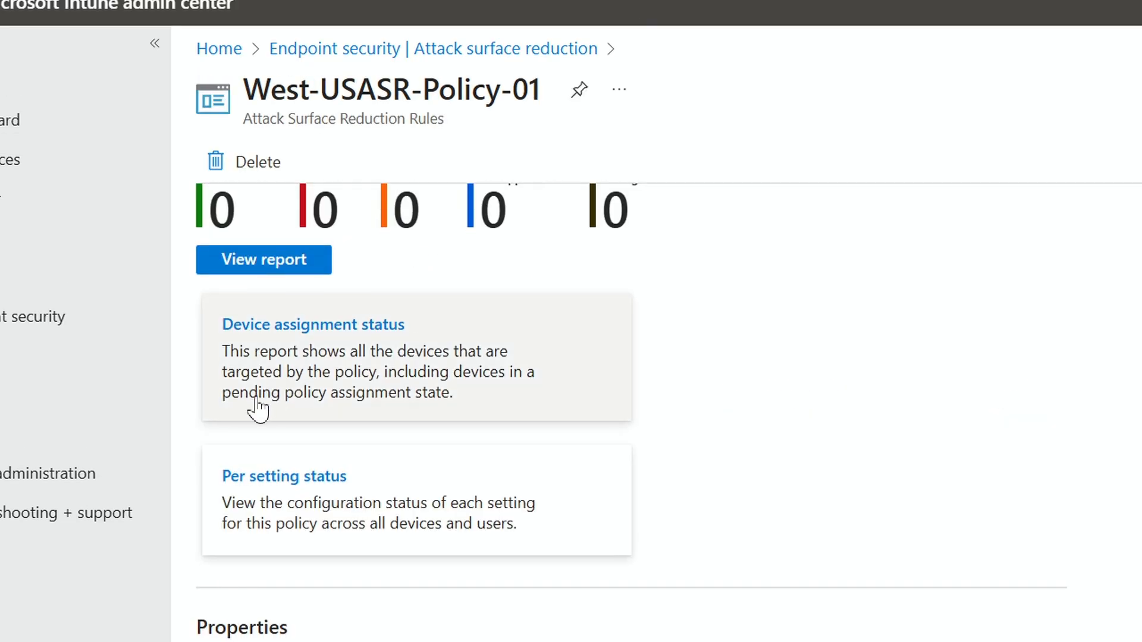
# Edit the policy's basics to rename it West-US-ASR-Policy-01, and save the change.
pyautogui.scroll(-8, 262, 414)
pyautogui.scroll(2, 262, 447)
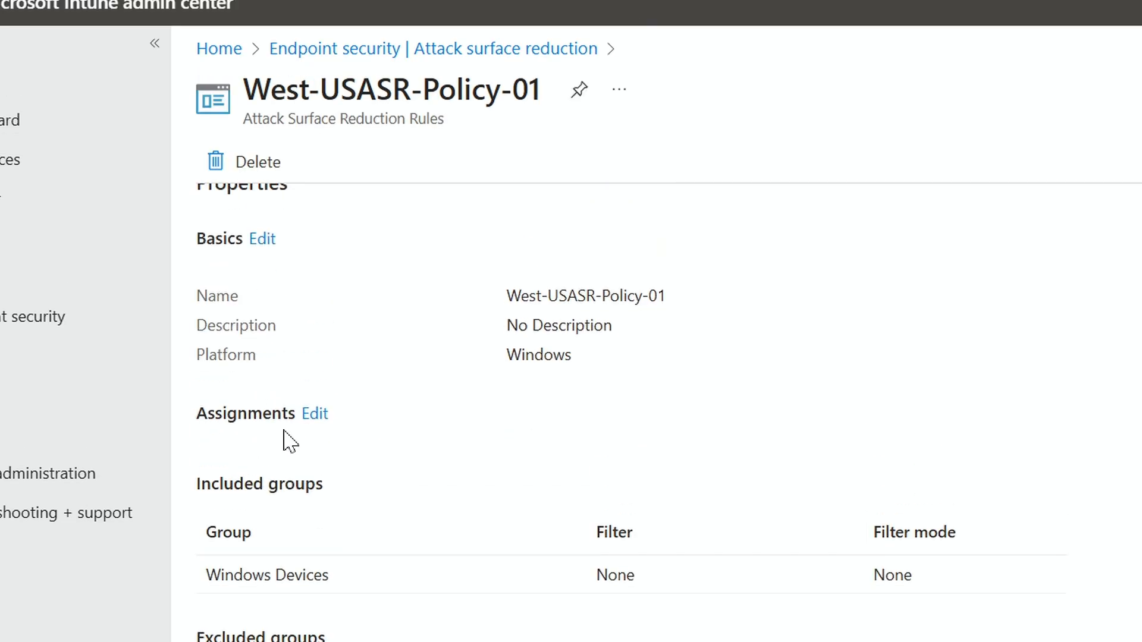
pyautogui.click(262, 239)
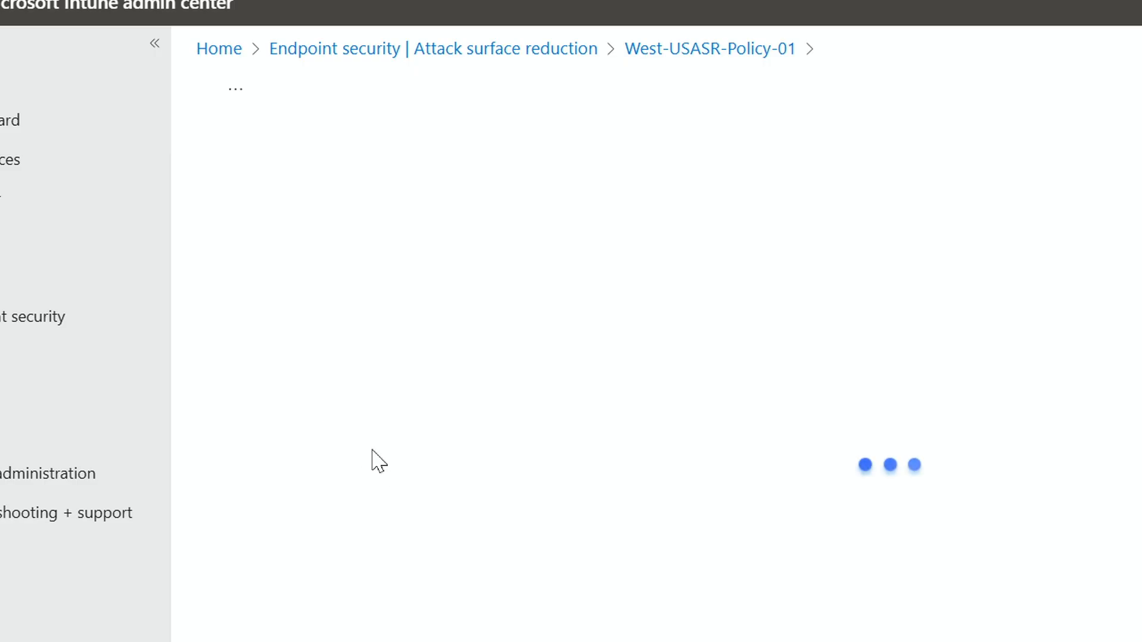
pyautogui.click(273, 269)
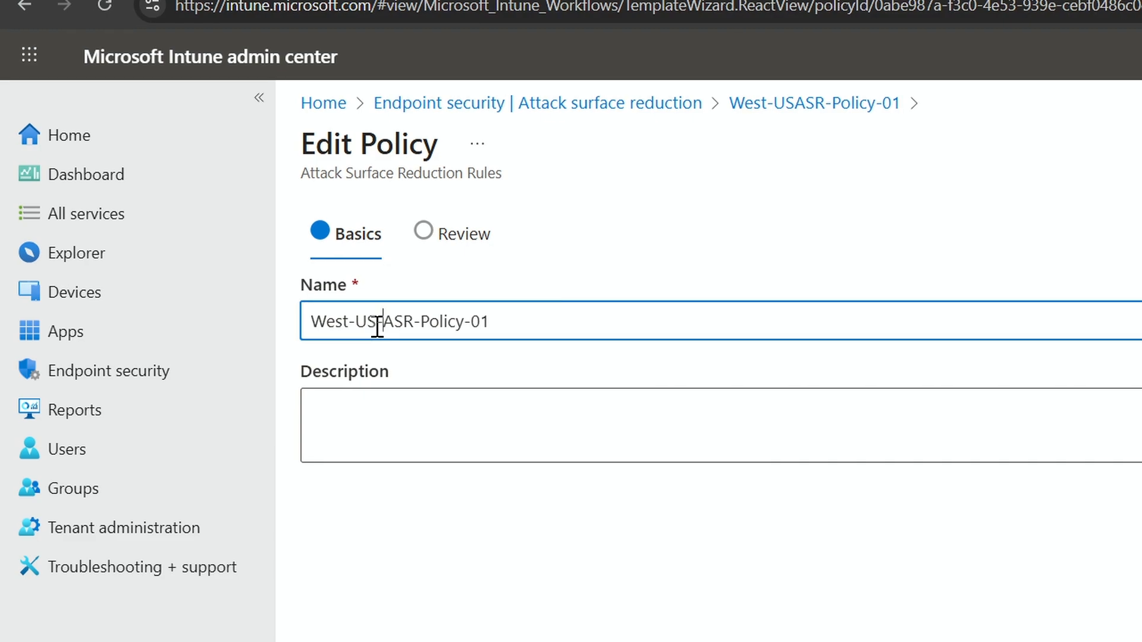
pyautogui.write('-')
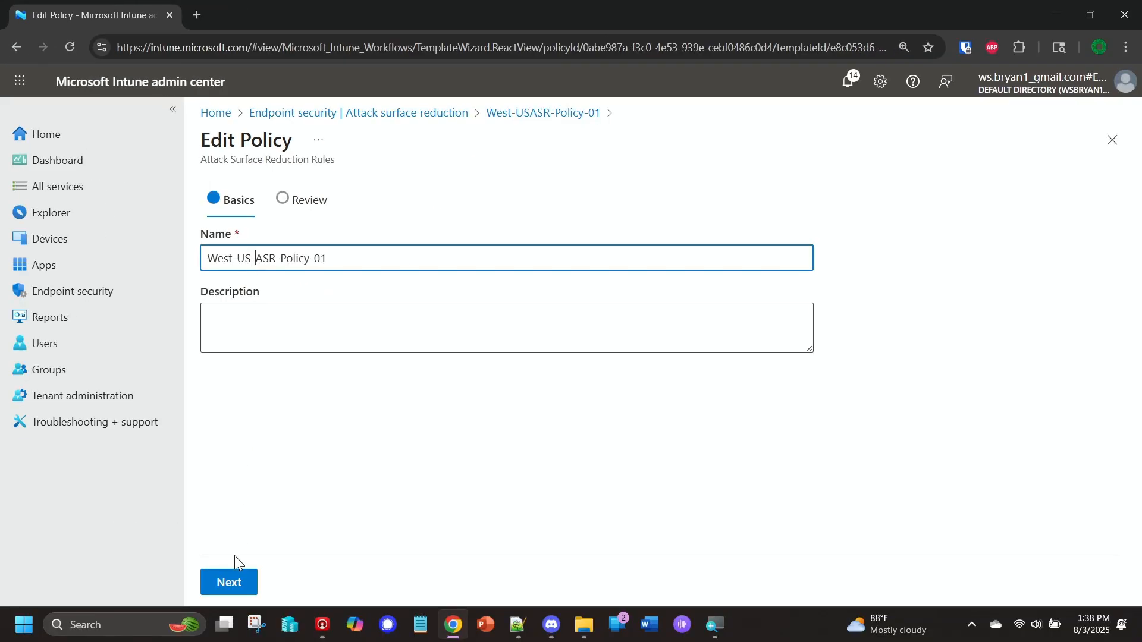
pyautogui.click(230, 581)
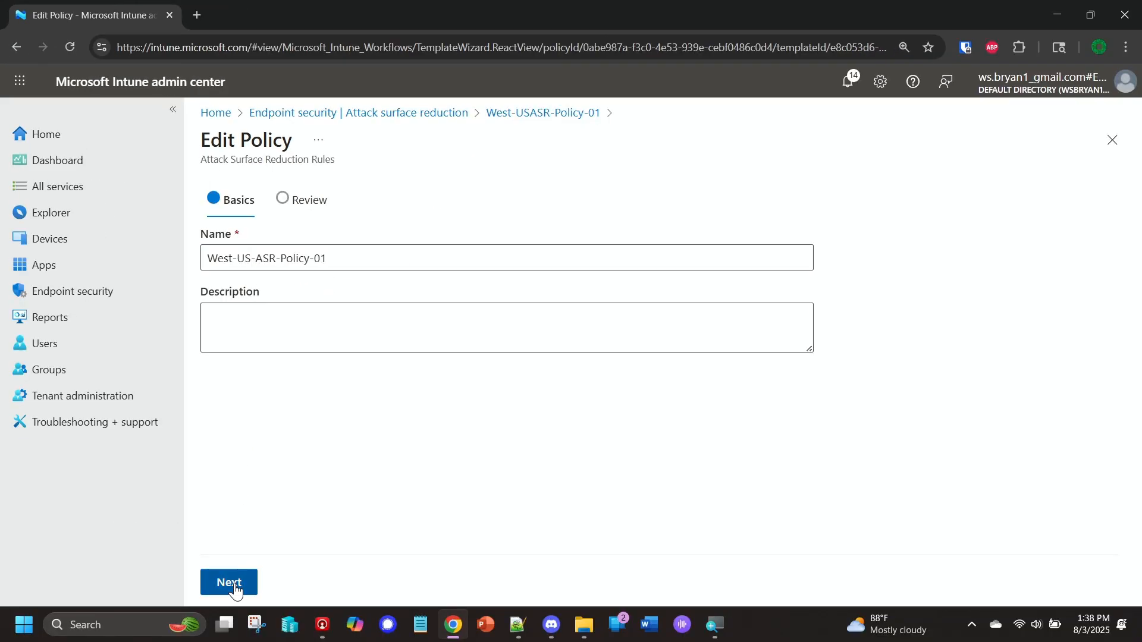
pyautogui.click(796, 246)
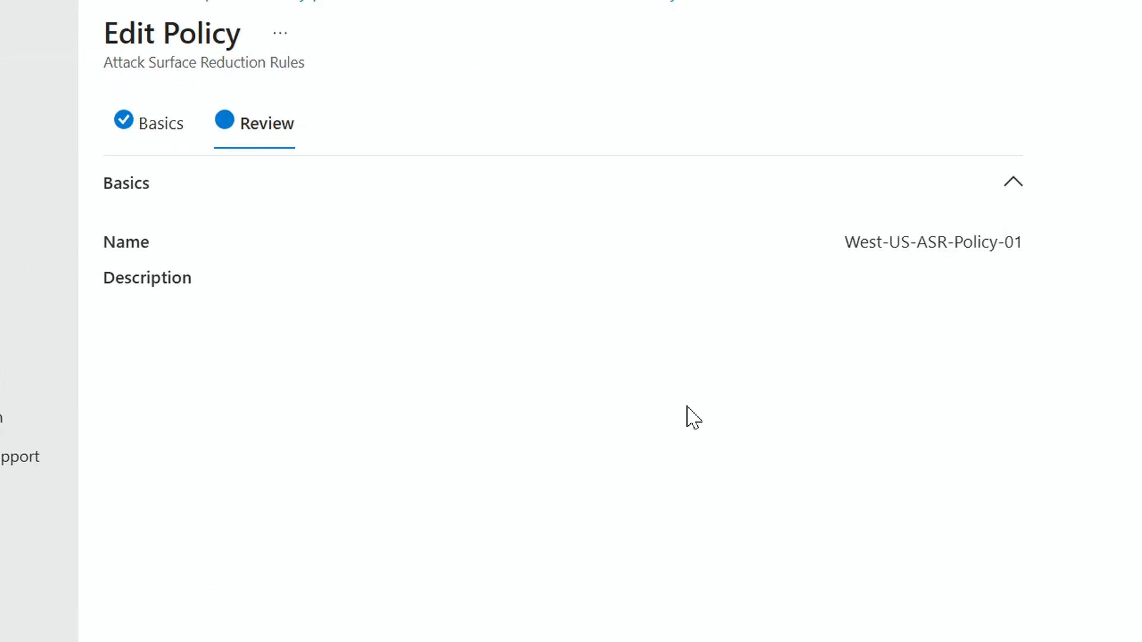
pyautogui.click(298, 581)
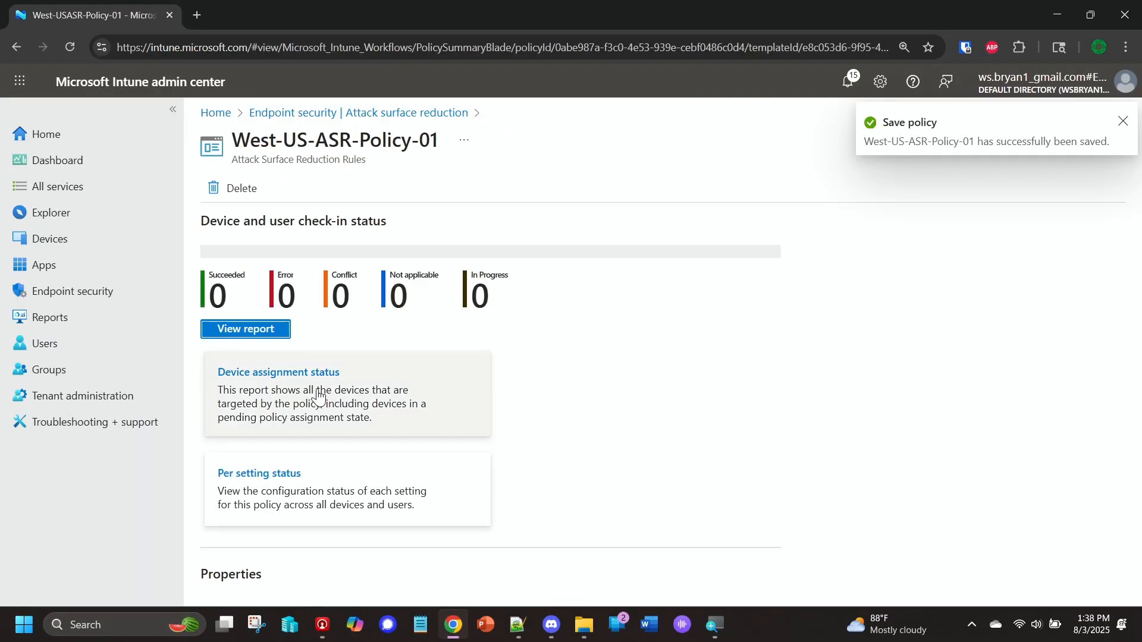
# Return to the attack surface reduction policies and refresh the list to check the renamed policy.
pyautogui.click(348, 114)
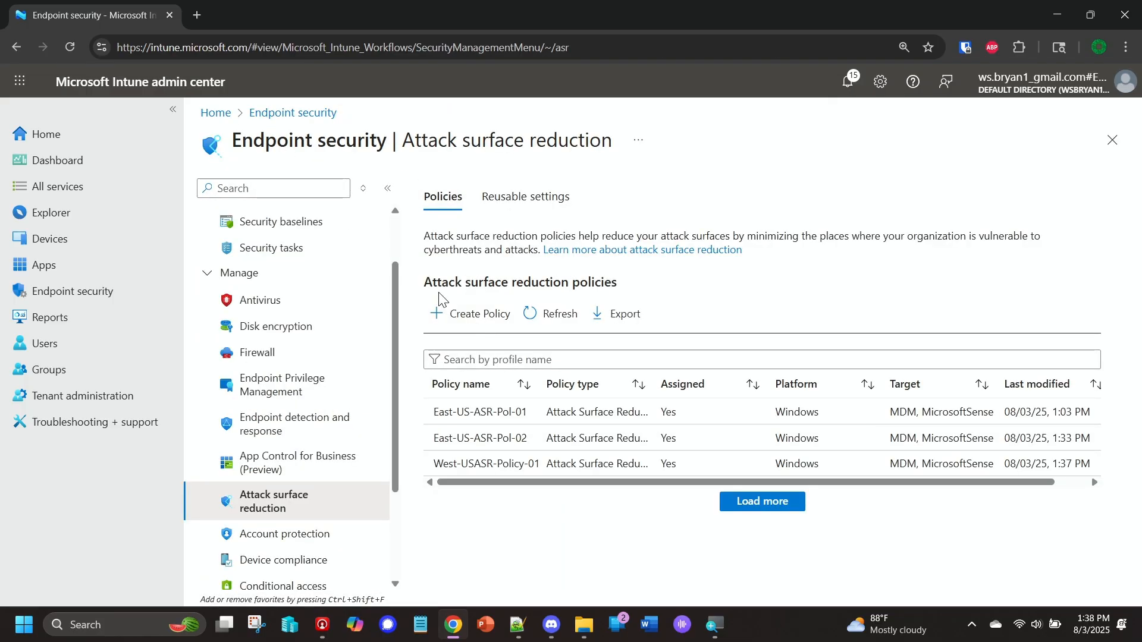
pyautogui.moveTo(422, 284); pyautogui.dragTo(629, 292)
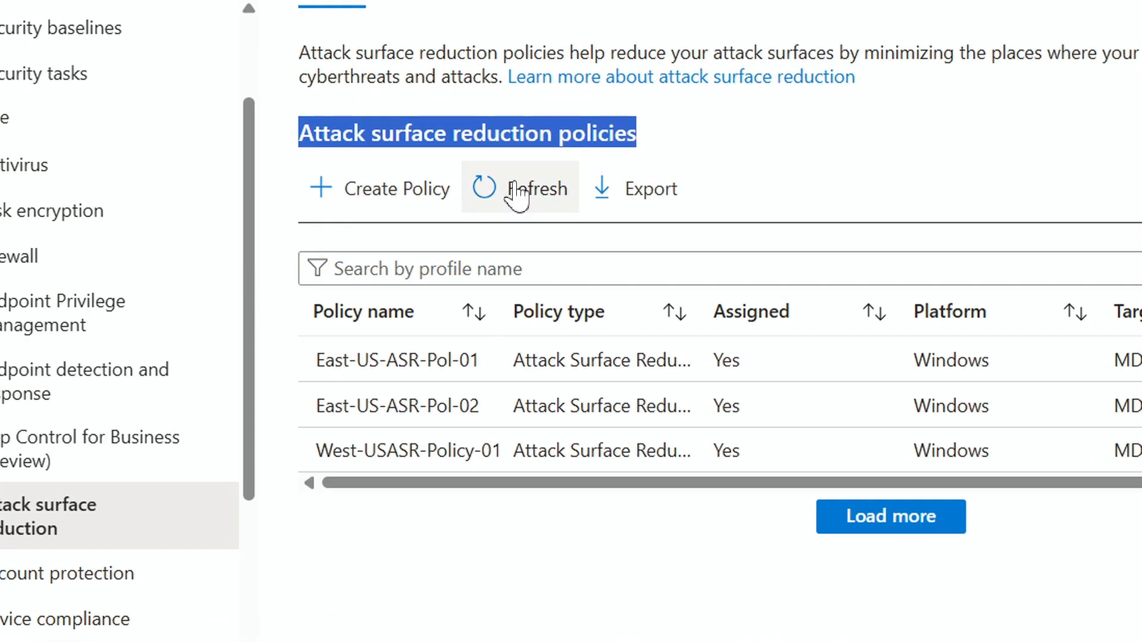
pyautogui.click(518, 190)
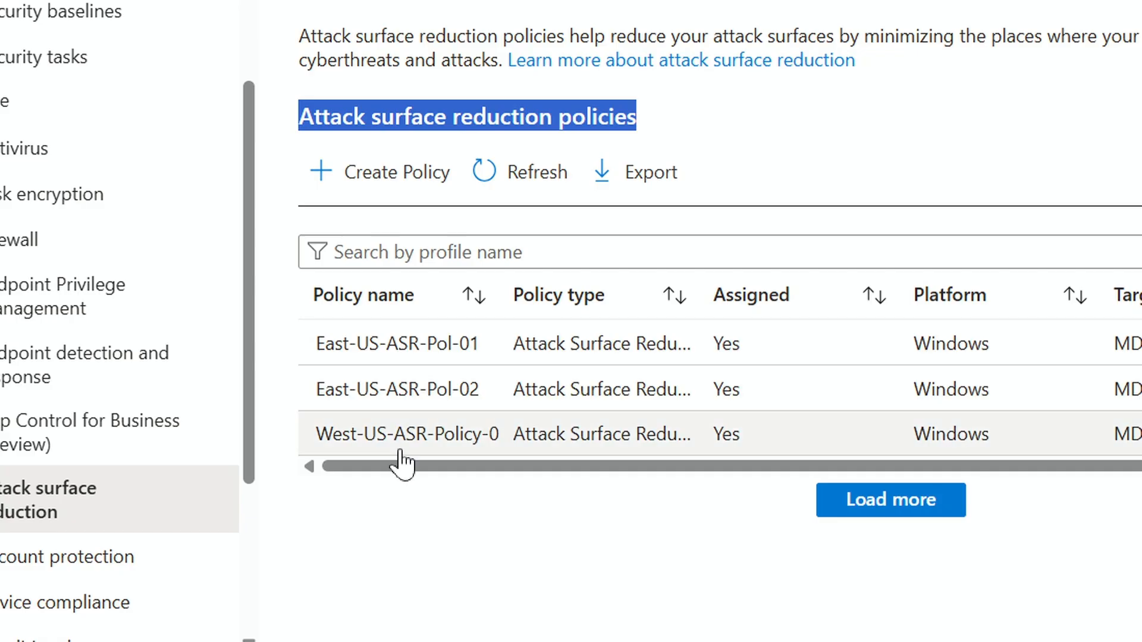